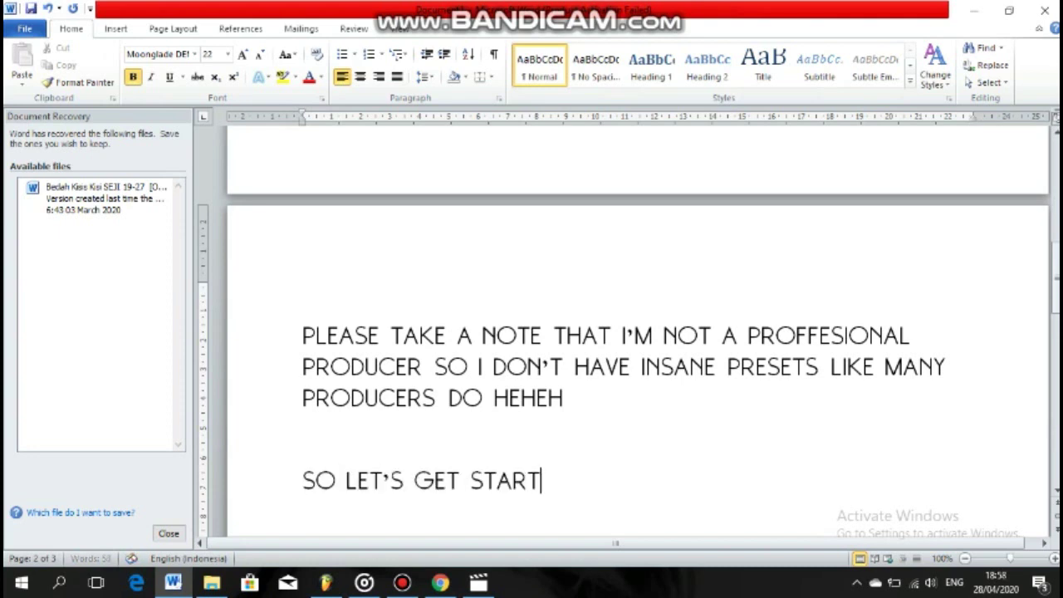
scroll(563, 293, down, 3)
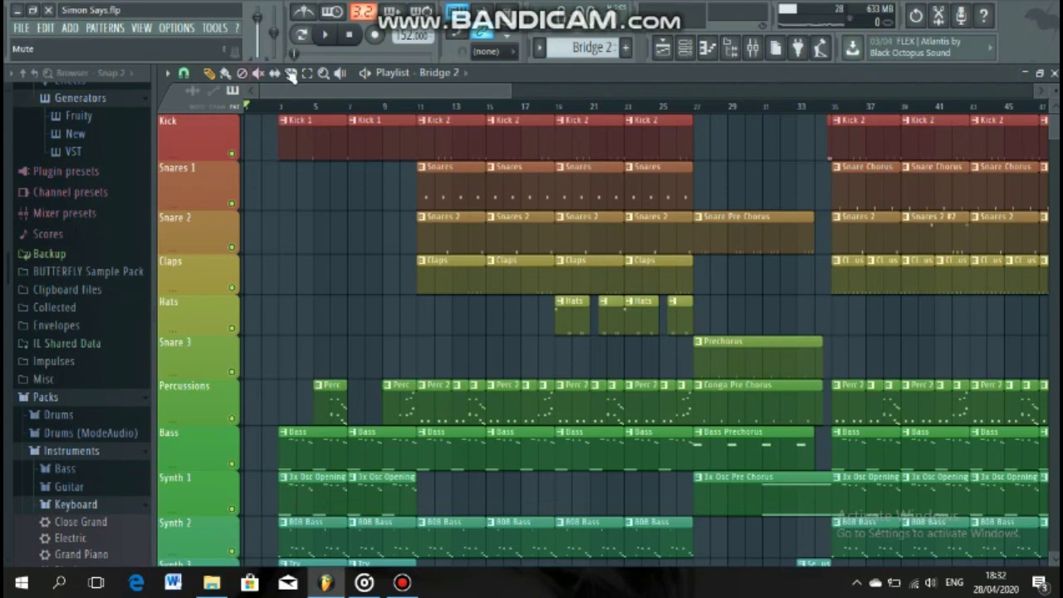
- Solo the Kick track and play it, moving playback to bar 11 where the Kick 2 pattern starts
right_click(232, 154)
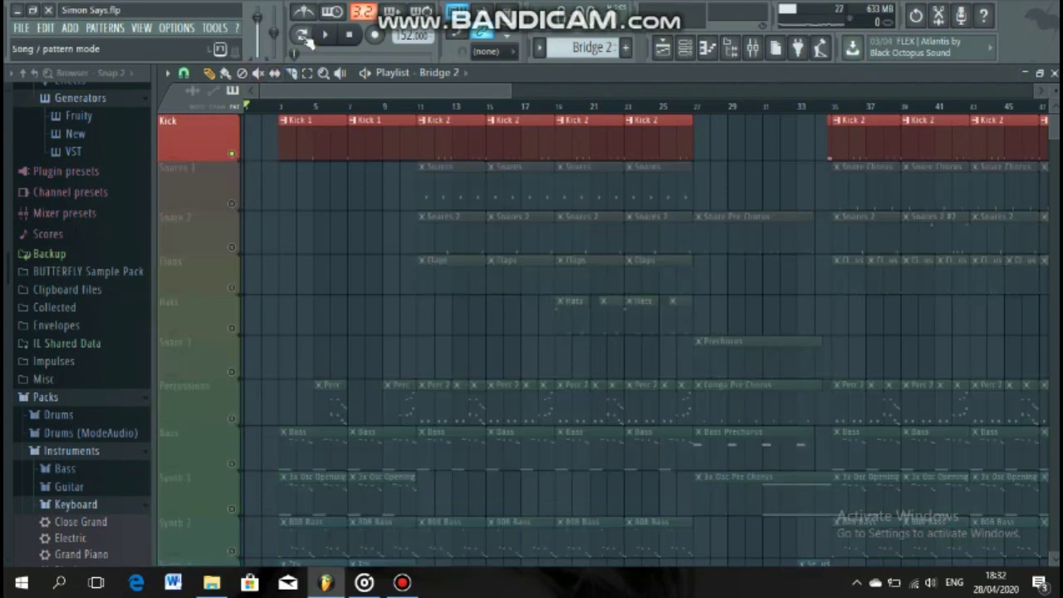
click(325, 34)
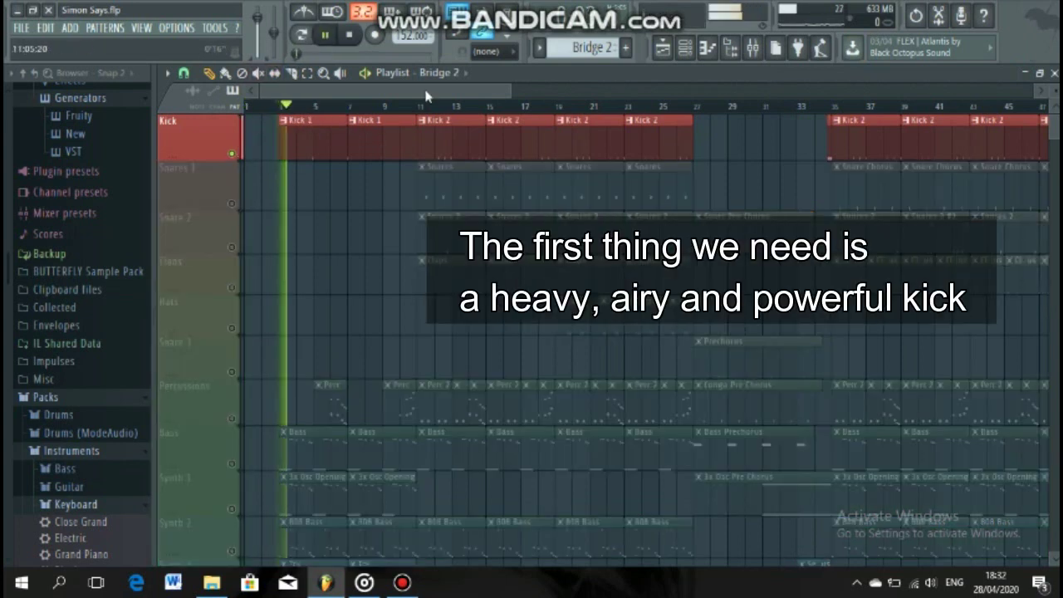
click(423, 106)
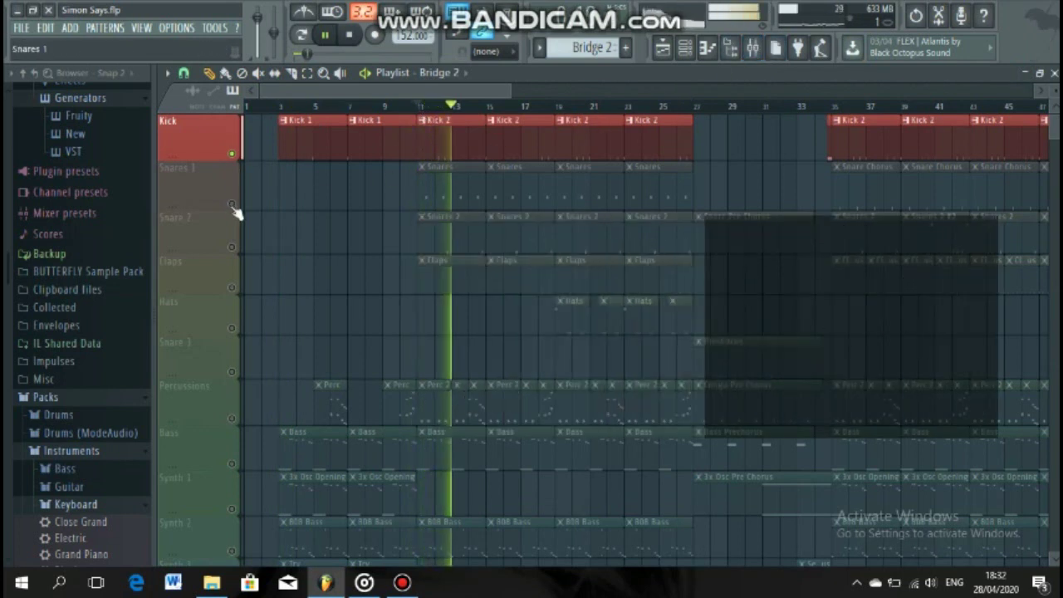
- Solo the Snares 1 track and after it the Snare 2 track to hear each one alone during playback
right_click(232, 204)
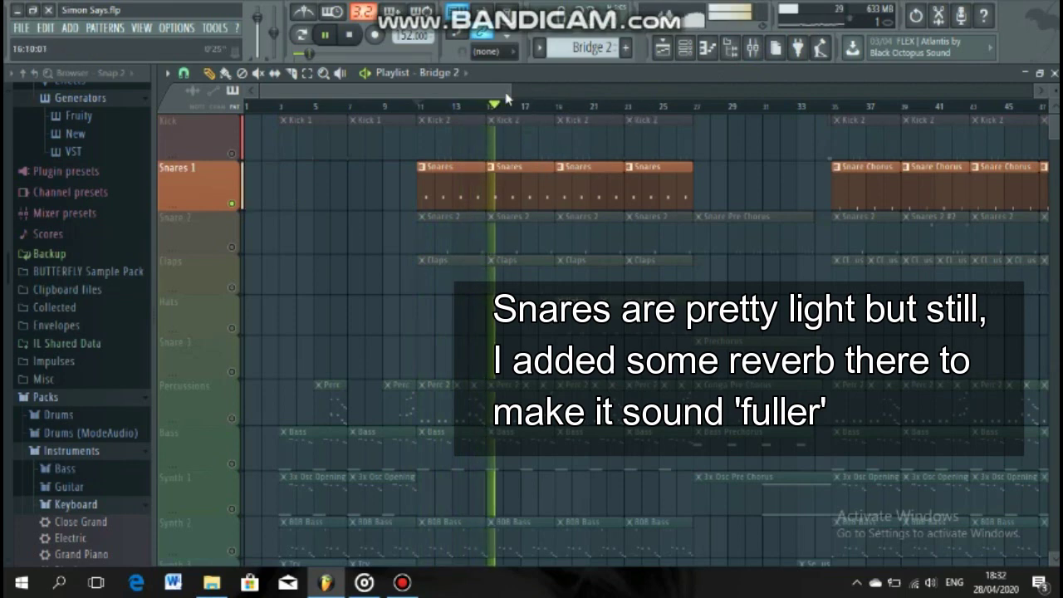
drag(504, 91, 482, 125)
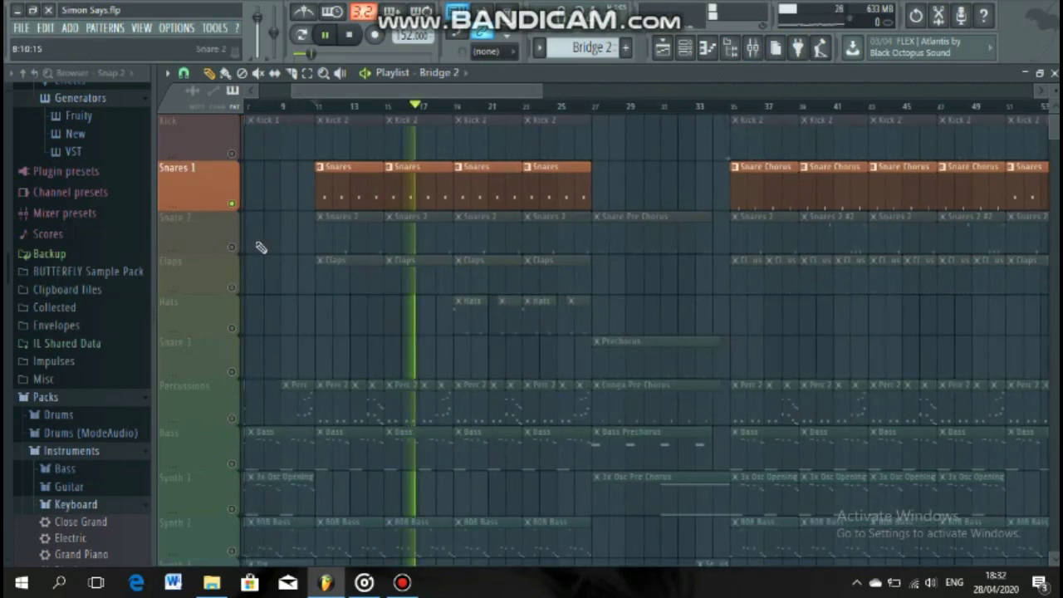
right_click(231, 247)
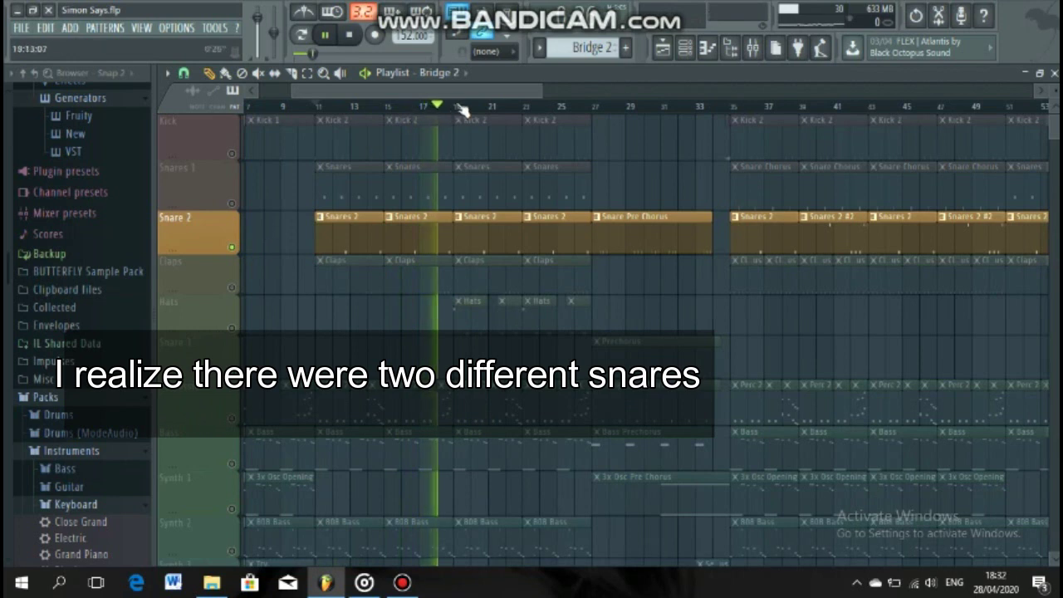
drag(464, 92, 468, 93)
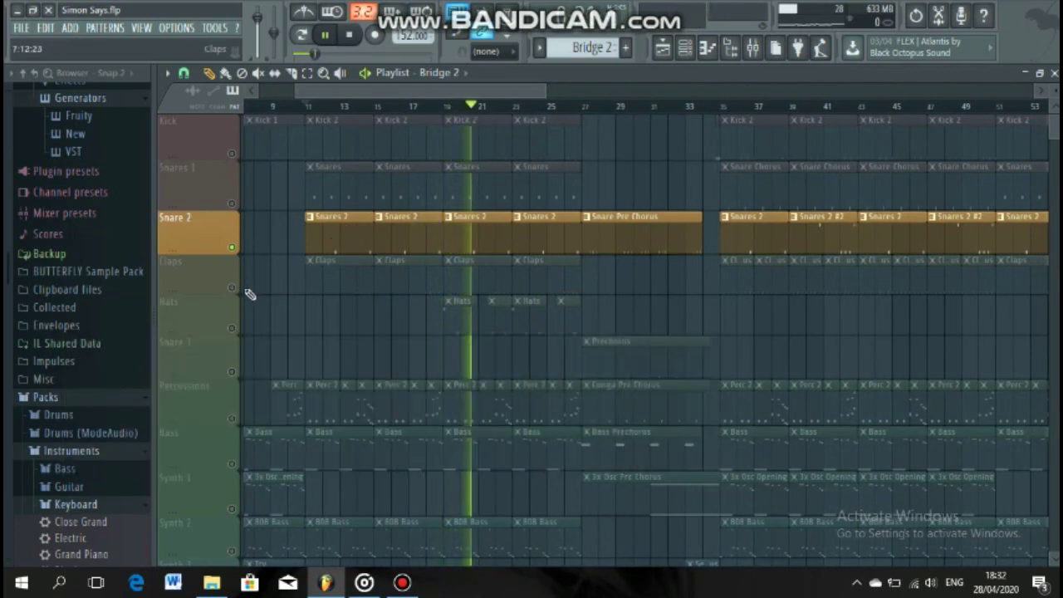
- Listen to the Claps track and the Hats track in solo one after the other, and pause playback
right_click(233, 289)
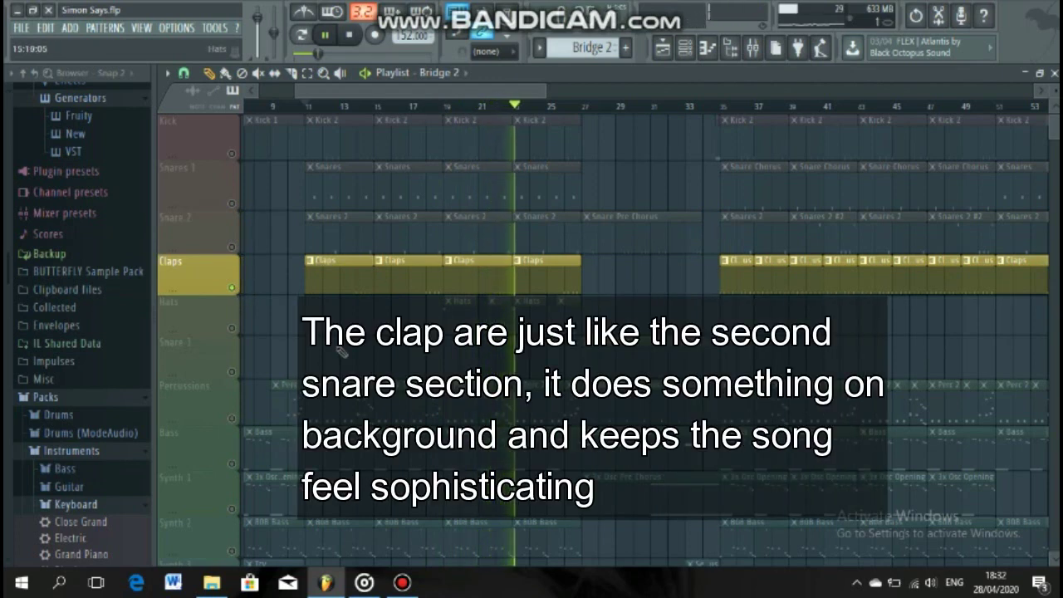
right_click(235, 330)
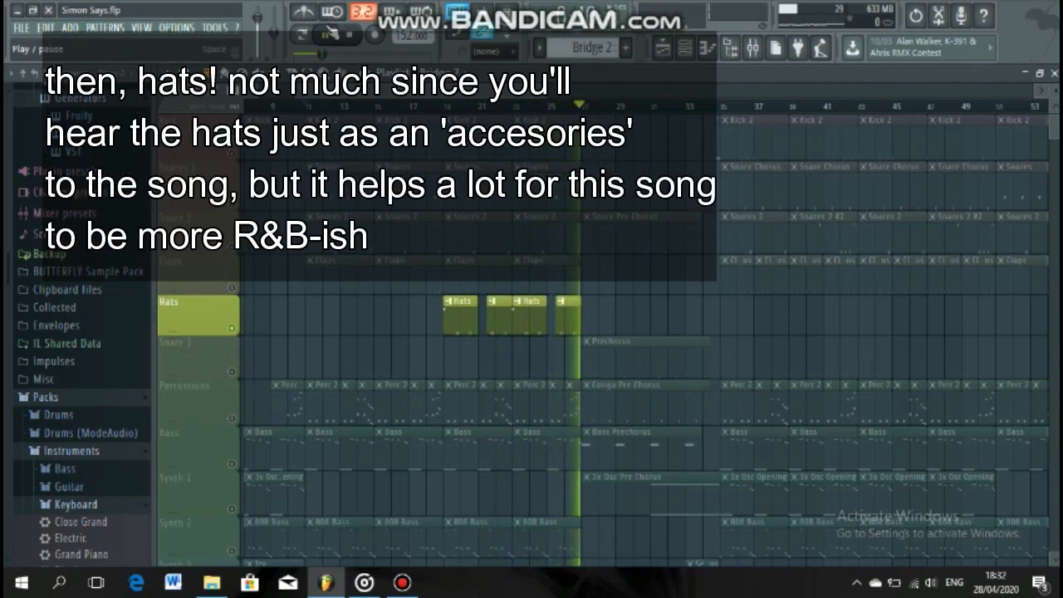
key(space)
- Select the verse from bar 11 to bar 27 and play it with Kick, Snares 1, Snare 2 and Claps unmuted alongside Hats
drag(308, 107, 581, 107)
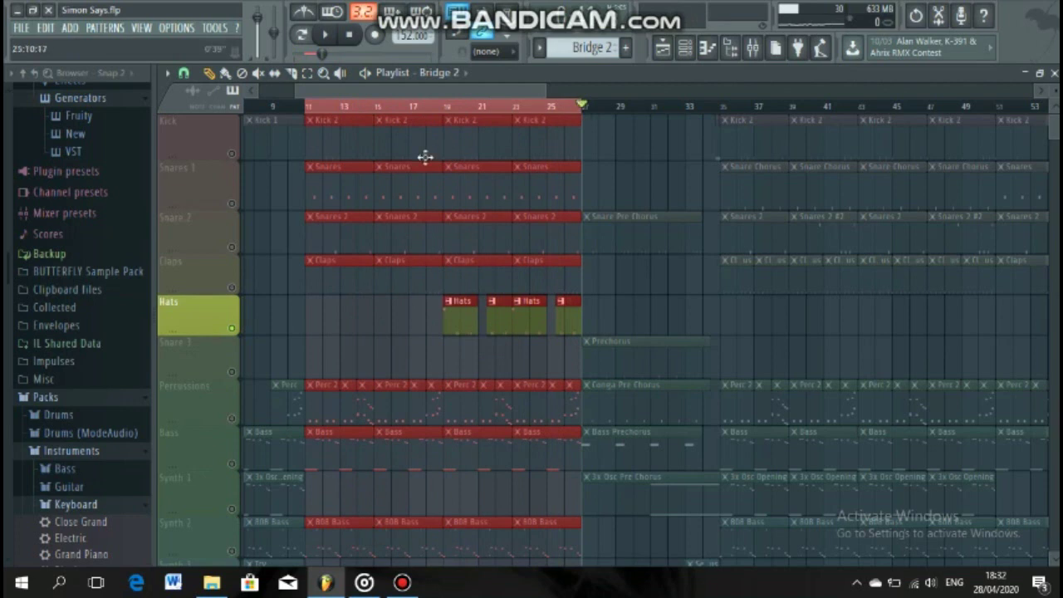
click(232, 153)
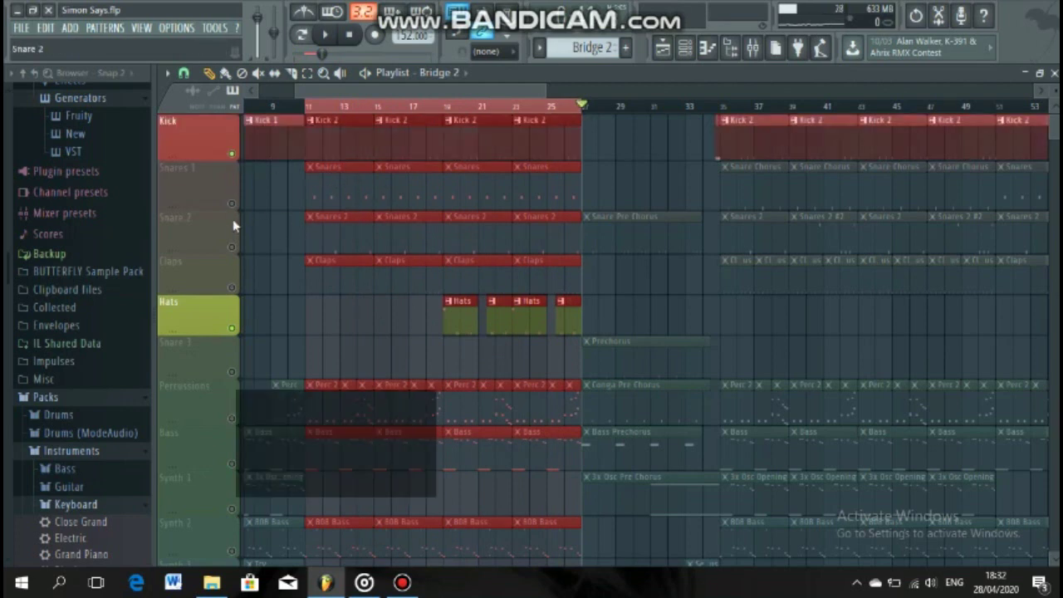
click(231, 203)
click(231, 246)
click(233, 289)
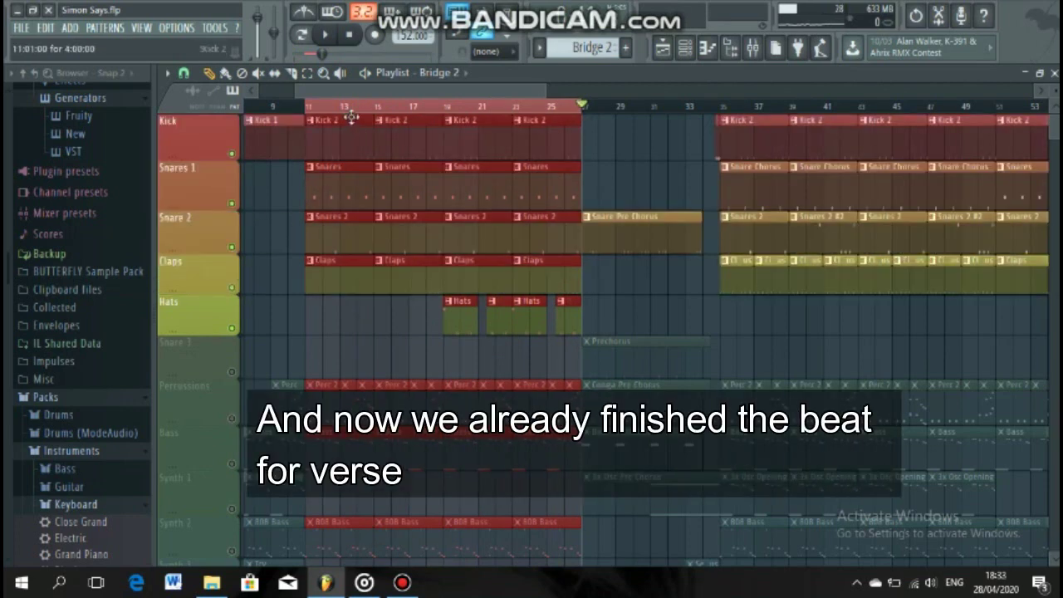
click(327, 36)
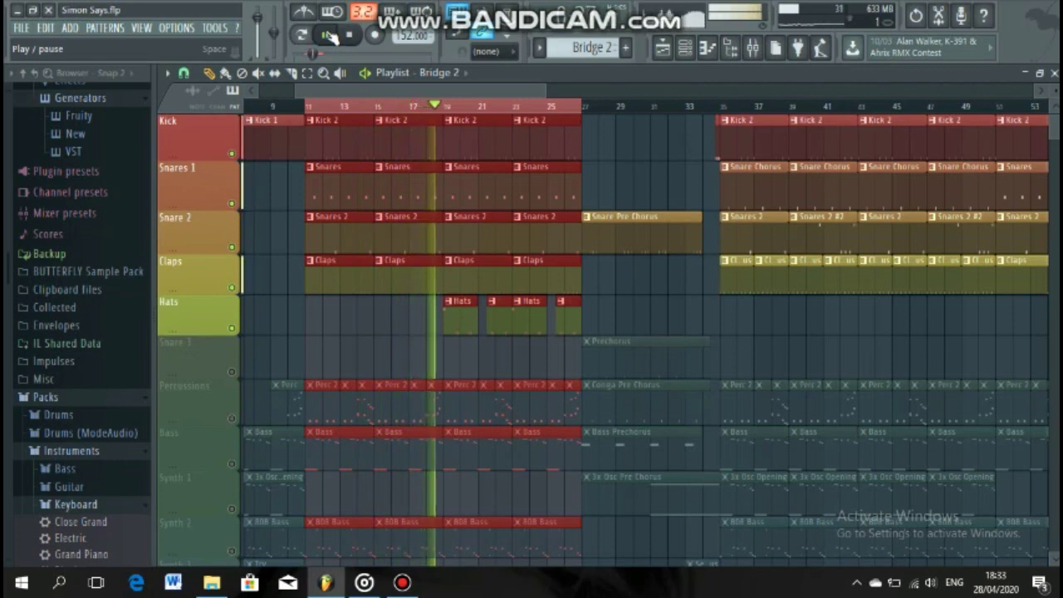
click(330, 35)
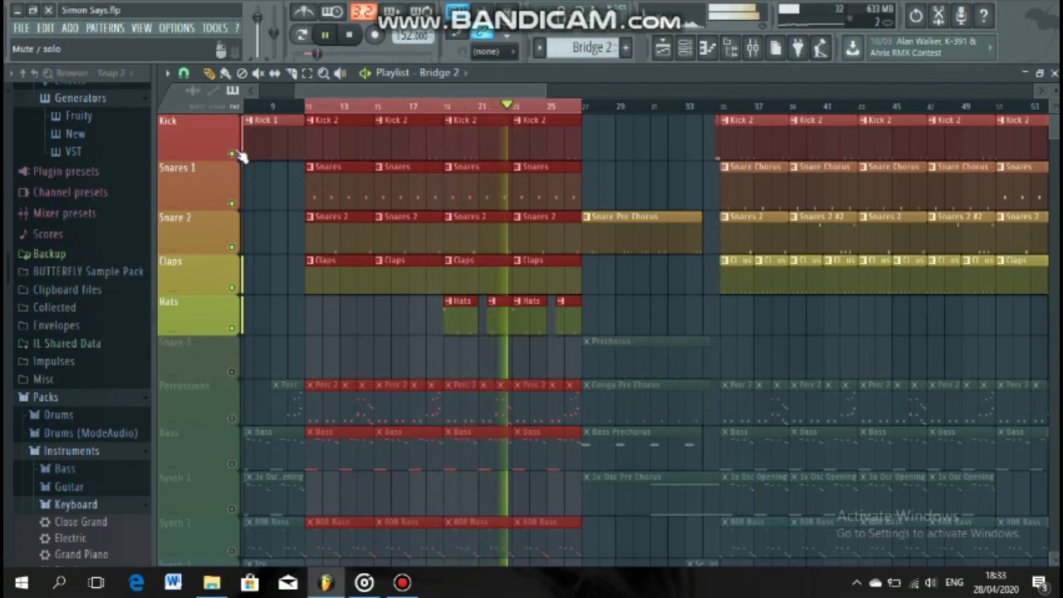
click(330, 35)
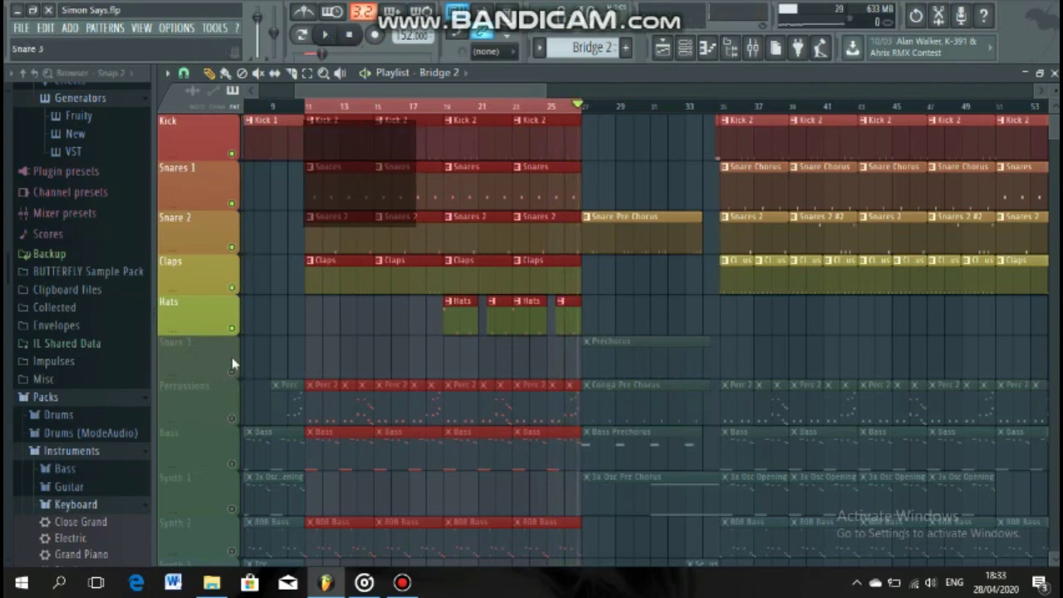
- Solo the Percussions track and play it over the selected verse
click(236, 419)
scroll(236, 407, down, 4)
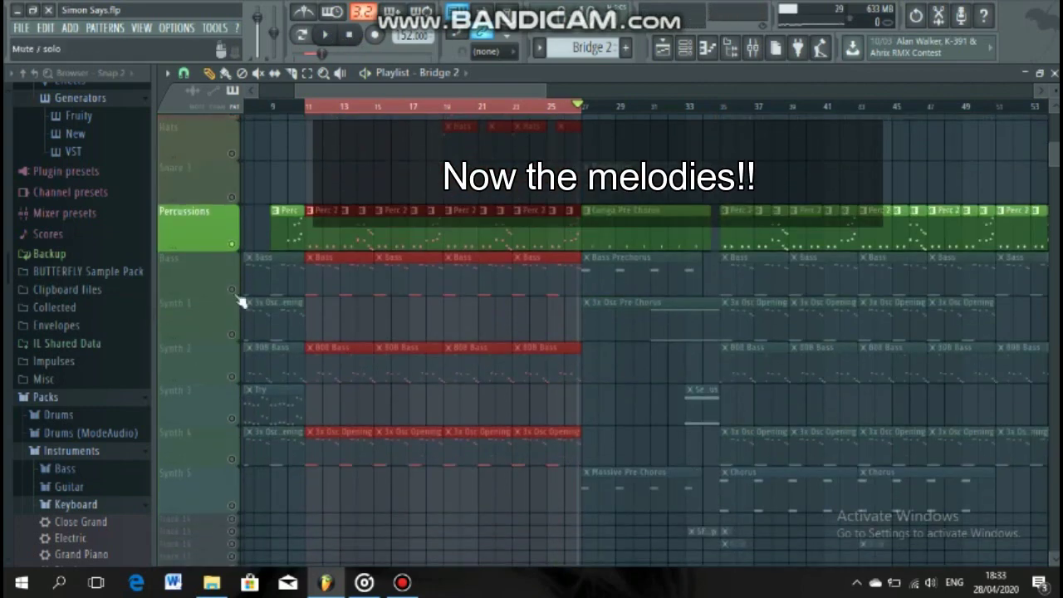
right_click(233, 291)
right_click(234, 242)
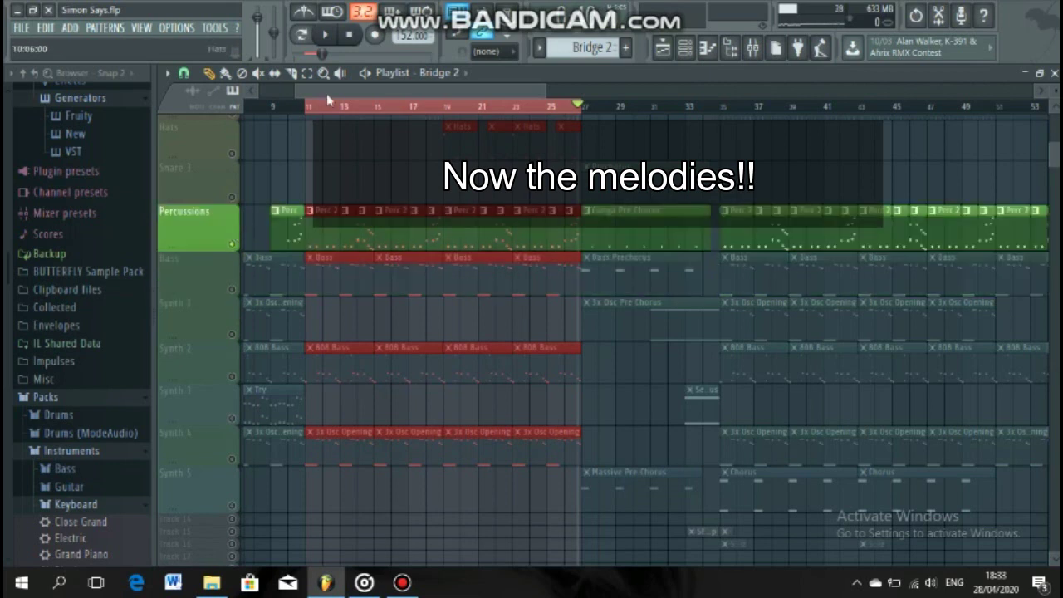
click(326, 37)
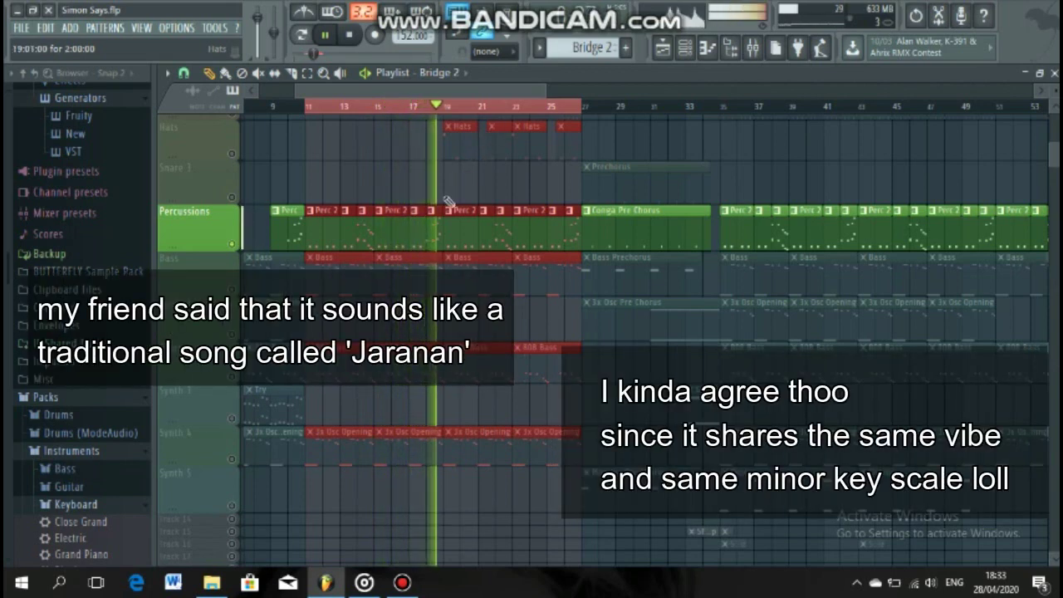
- Solo the Bass, Synth 2 and Synth 4 tracks in turn while the verse keeps playing
right_click(234, 291)
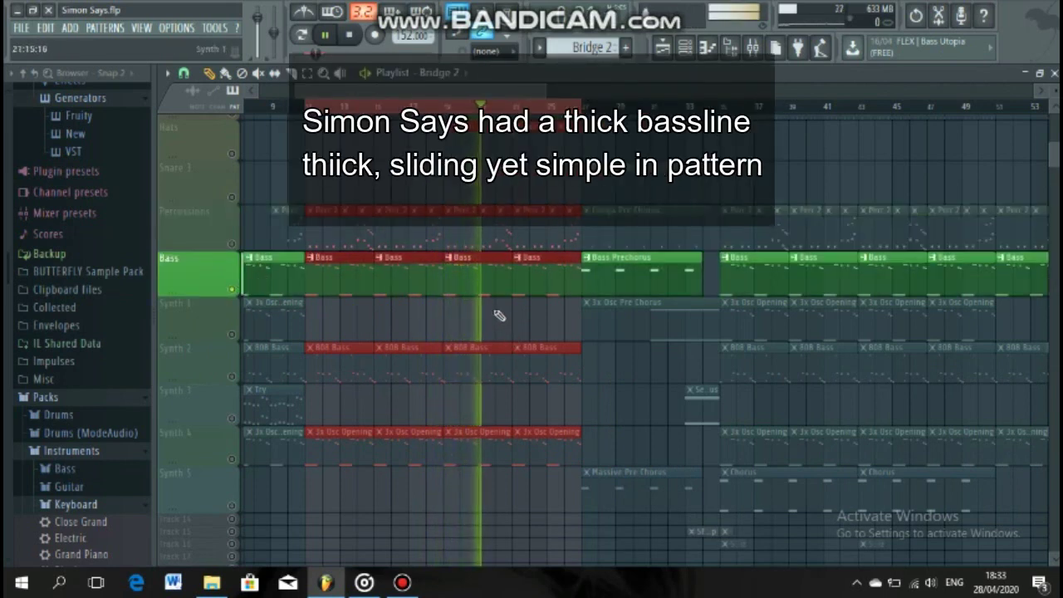
click(235, 382)
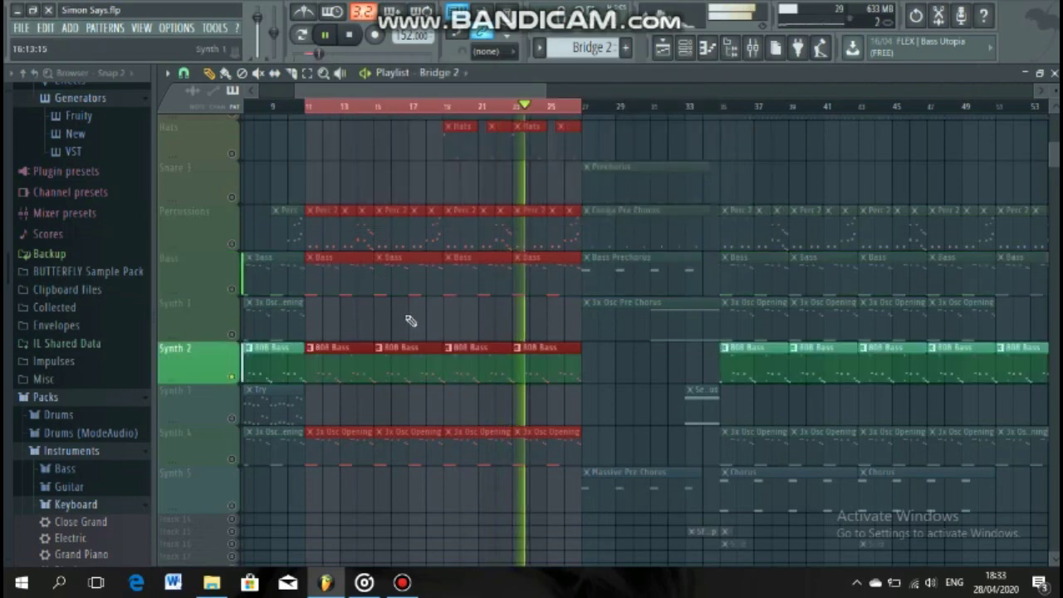
scroll(510, 359, down, 2)
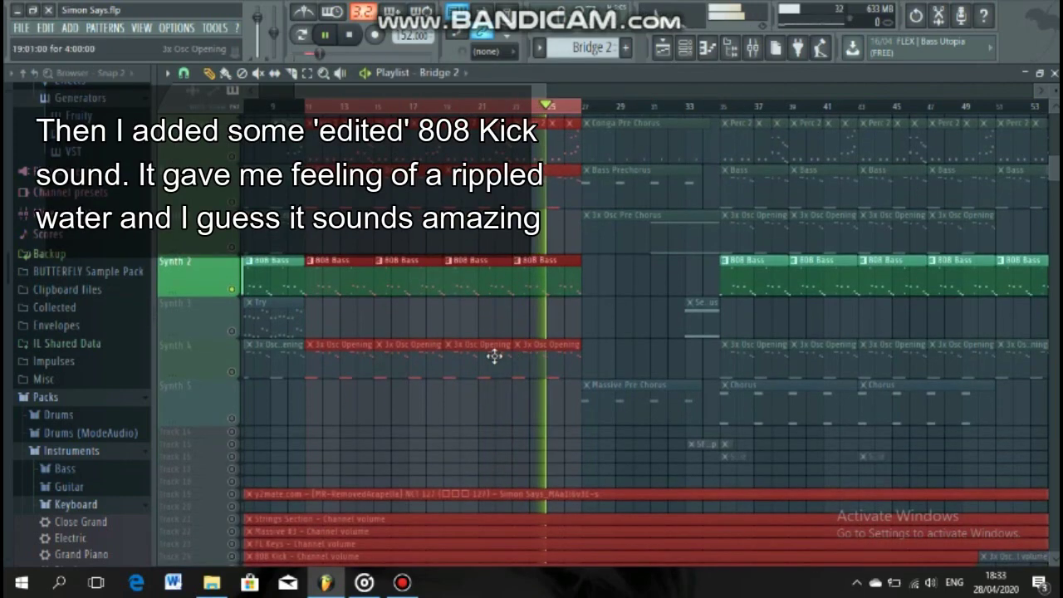
click(238, 376)
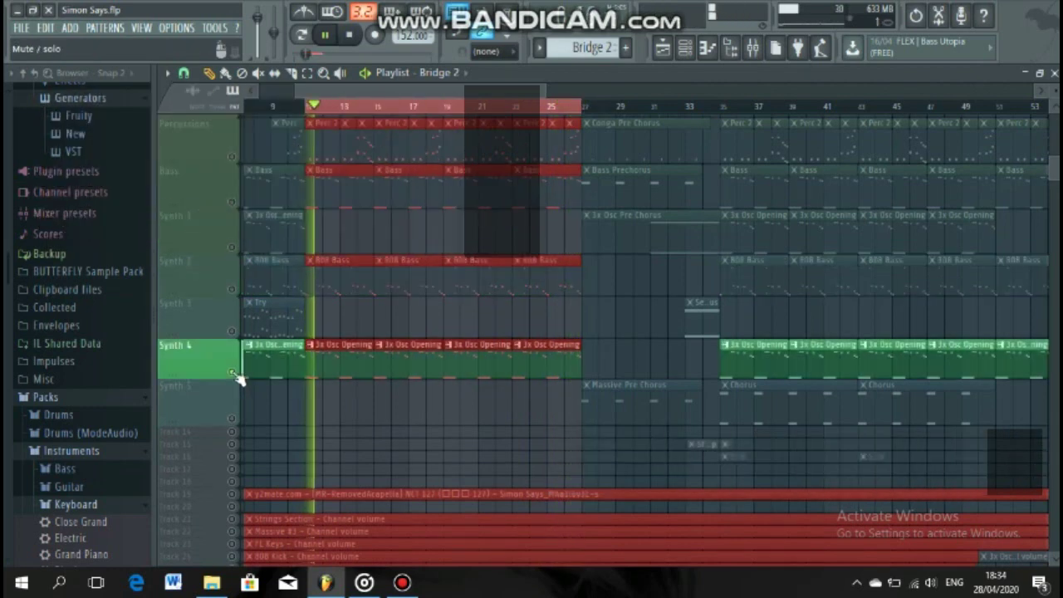
- Unmute Synth 2, Bass and Percussions alongside Synth 4 to hear the verse melodies together
scroll(304, 366, down, 1)
scroll(304, 368, up, 3)
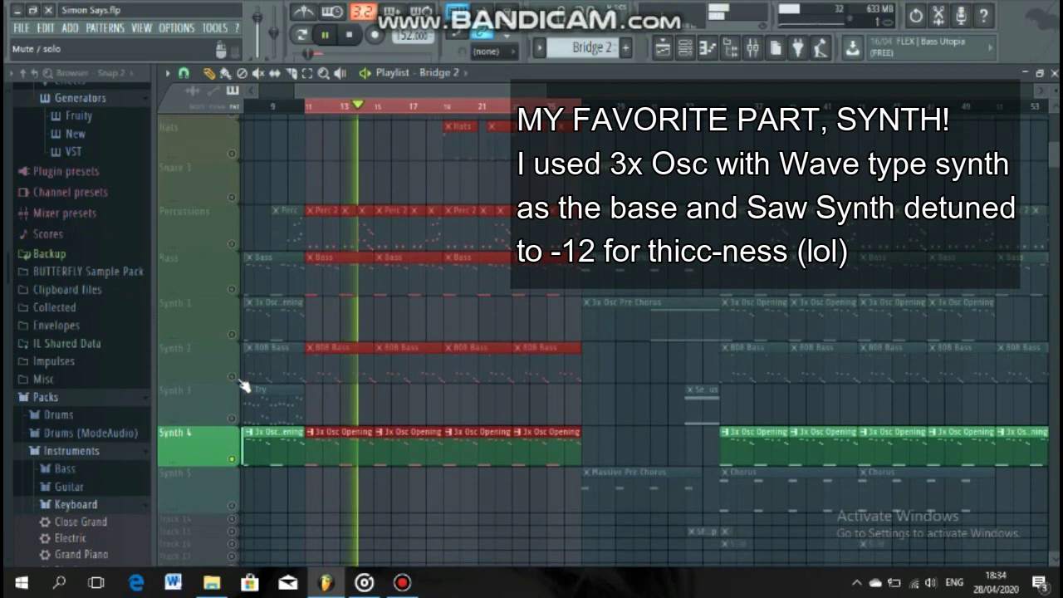
click(226, 347)
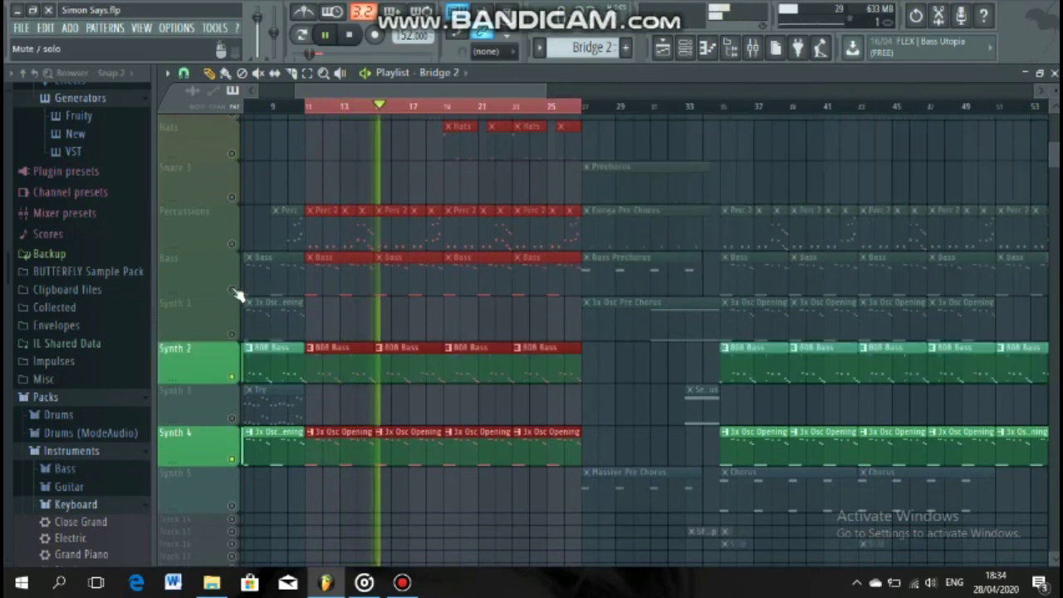
click(220, 250)
click(226, 218)
scroll(224, 256, up, 3)
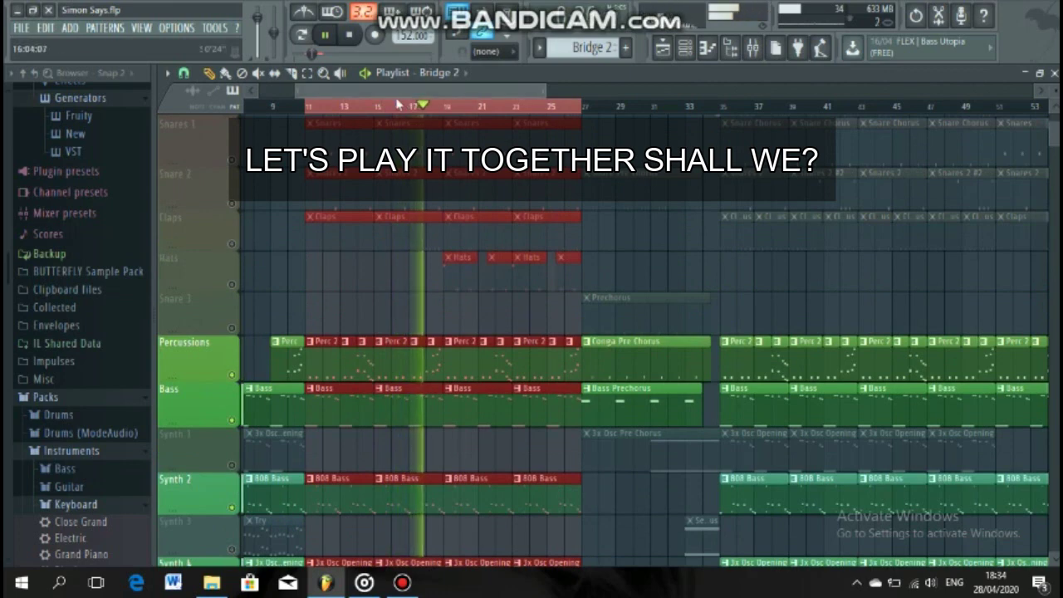
drag(398, 92, 427, 114)
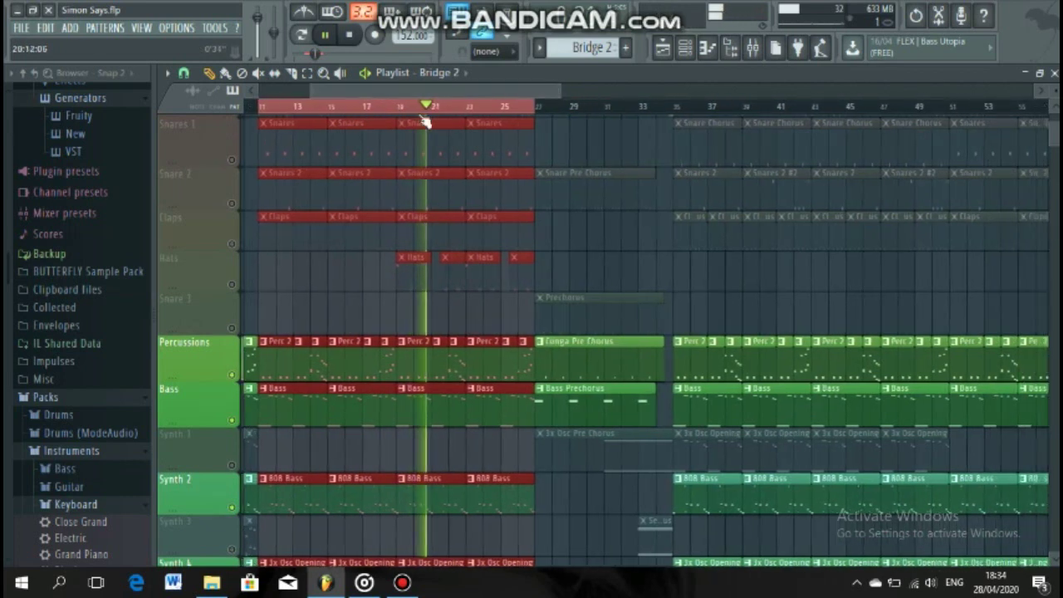
- Pause playback, clear the verse time selection and unmute all playlist tracks
click(329, 36)
drag(282, 108, 539, 116)
right_click(233, 161)
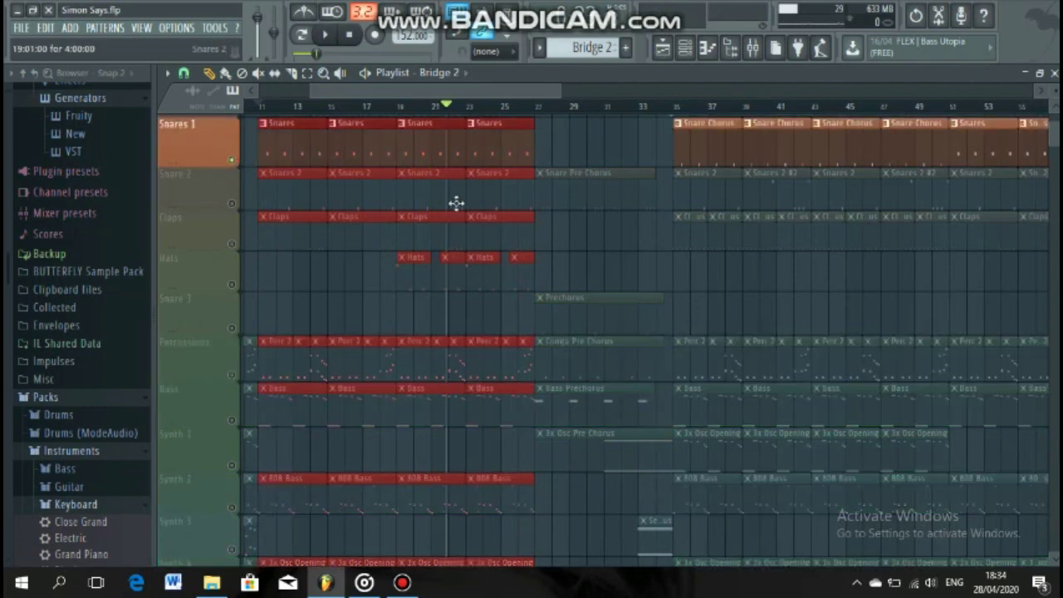
right_click(233, 162)
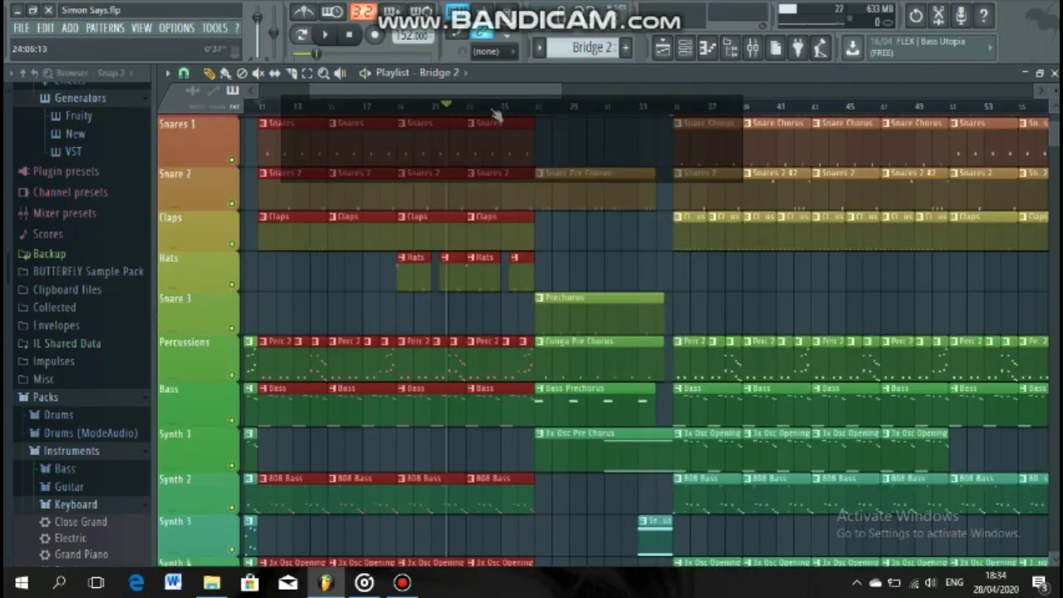
- Select the pre-chorus from bar 27 to bar 35 and play it with only the Snare 2 track soloed
drag(538, 108, 630, 110)
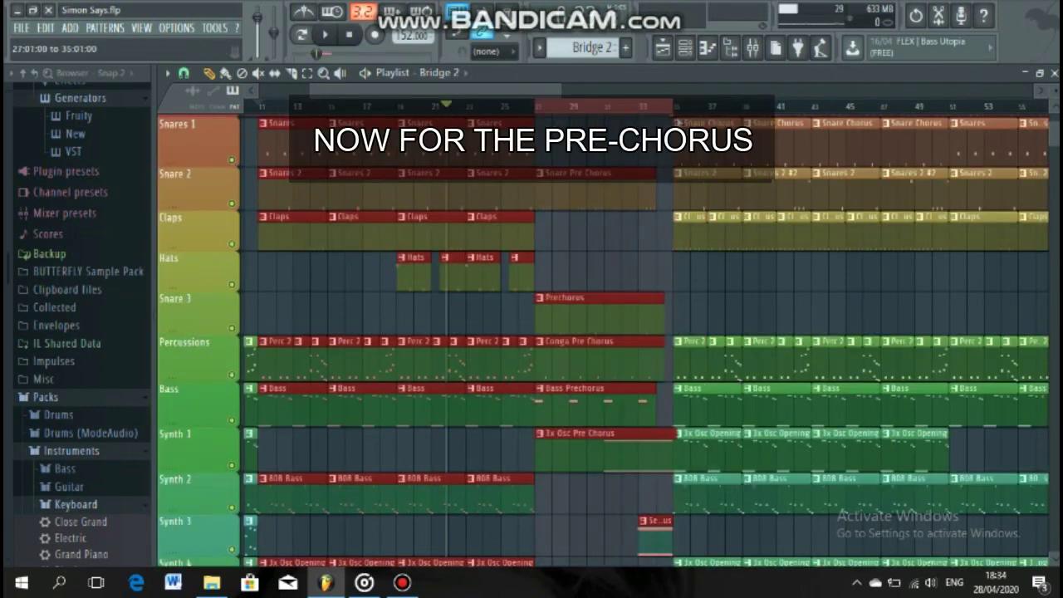
right_click(233, 204)
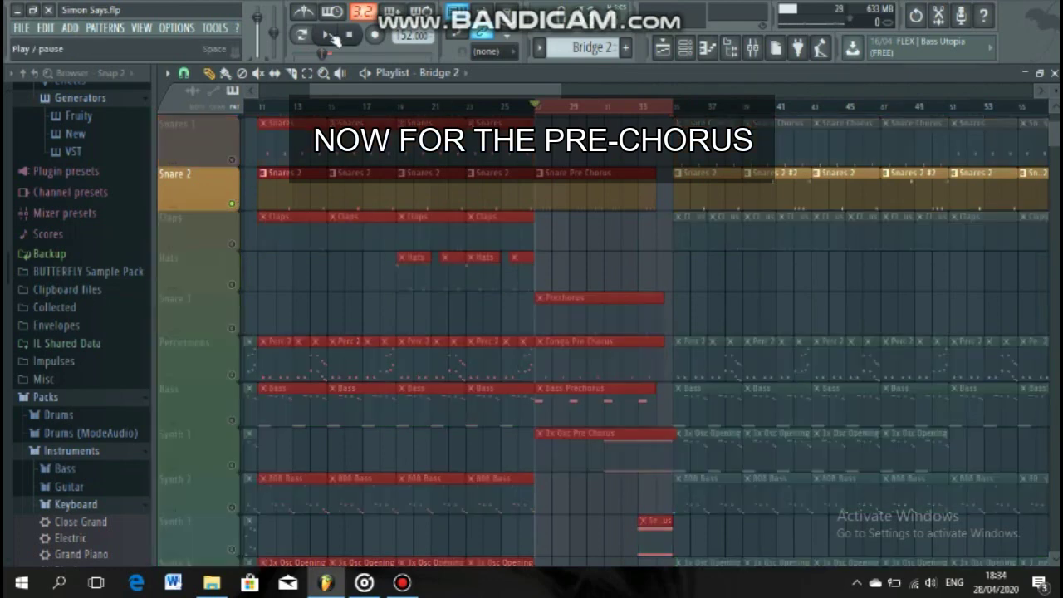
key(space)
scroll(453, 226, down, 2)
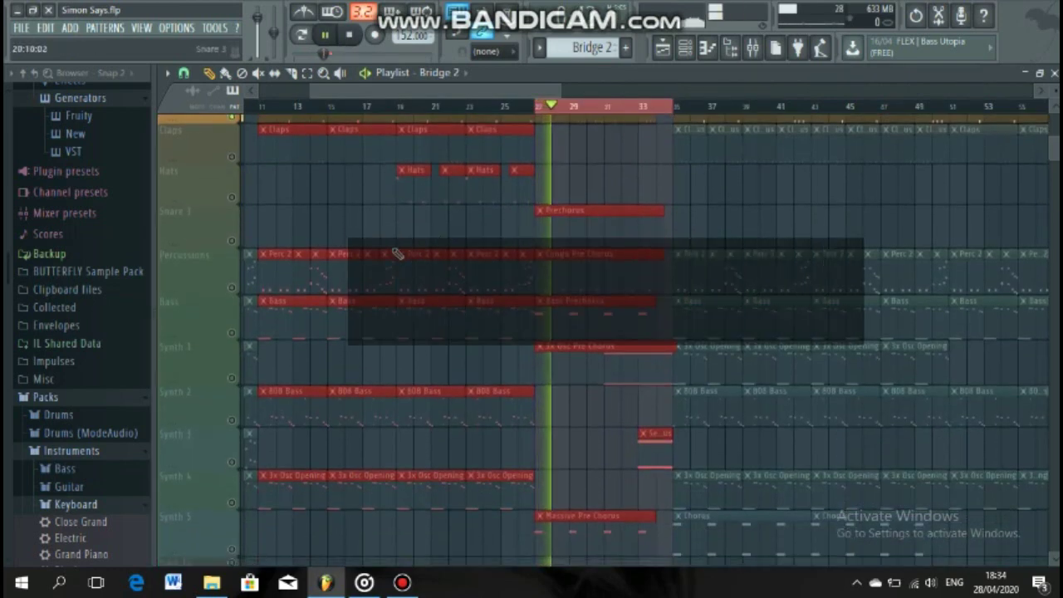
- Solo the Snare 3 track and after it the Percussions track to hear their pre-chorus patterns
scroll(349, 268, up, 1)
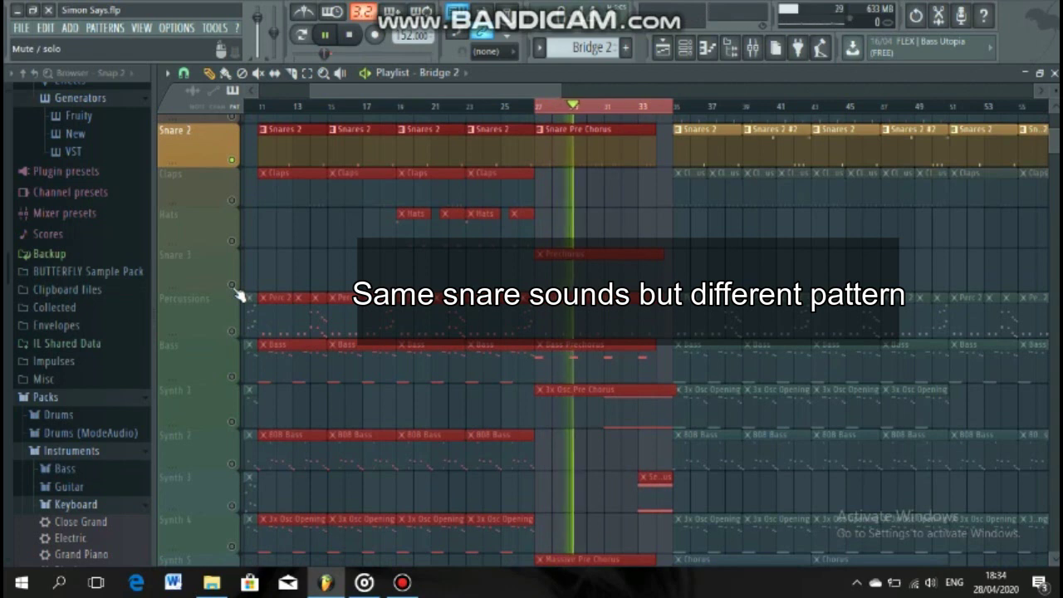
right_click(234, 286)
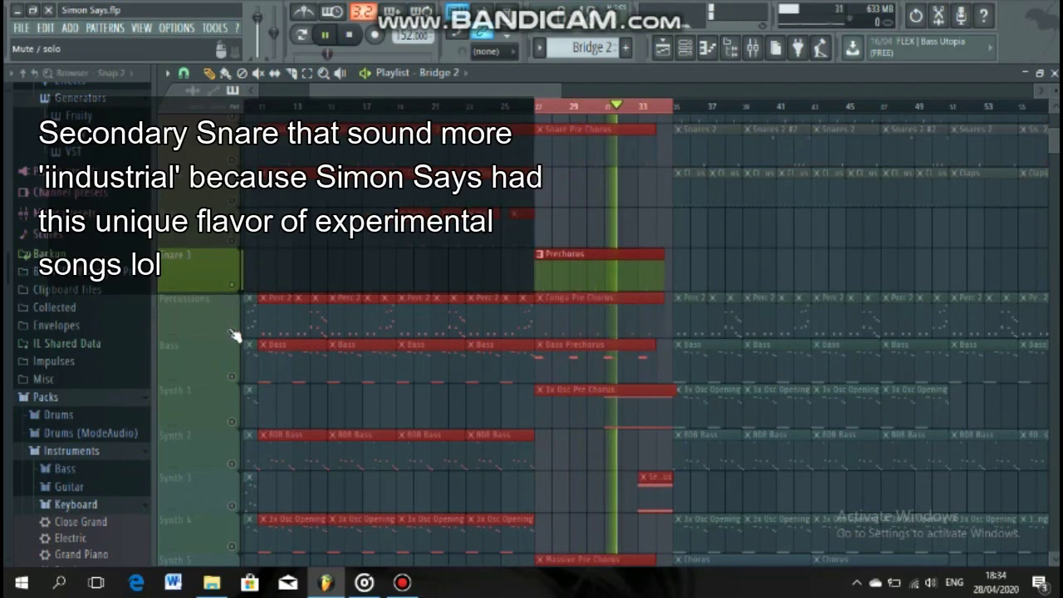
right_click(234, 334)
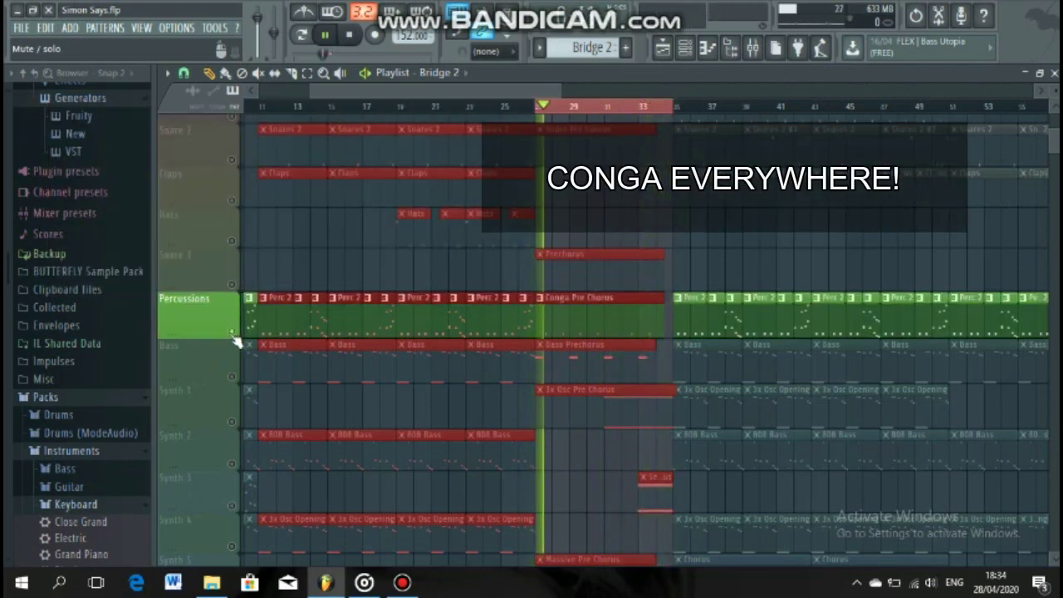
- Solo the Bass track and after it the Synth 1 track to hear their pre-chorus parts
right_click(235, 378)
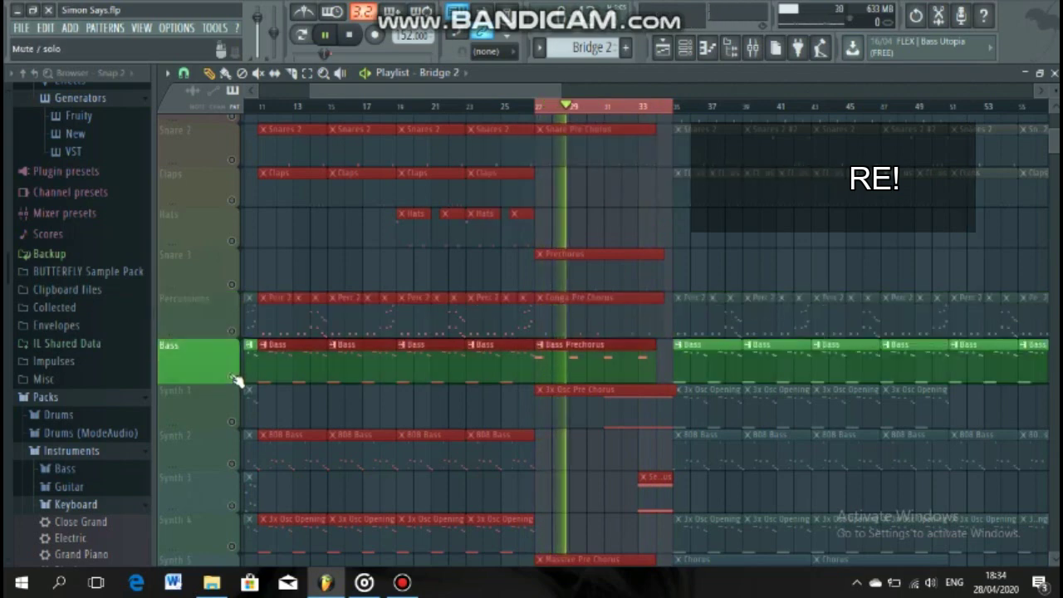
scroll(237, 380, down, 1)
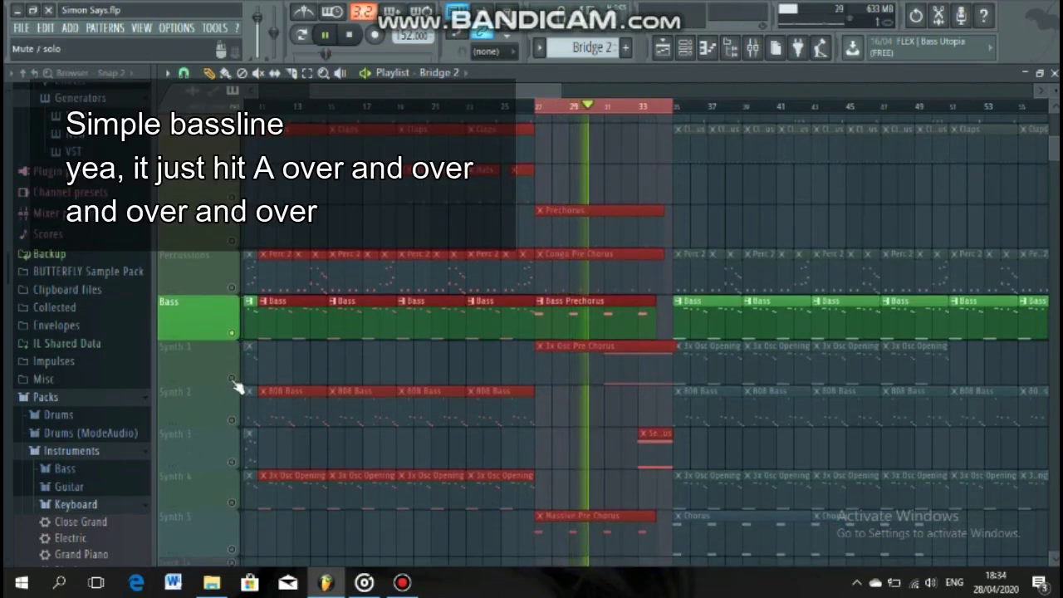
right_click(233, 378)
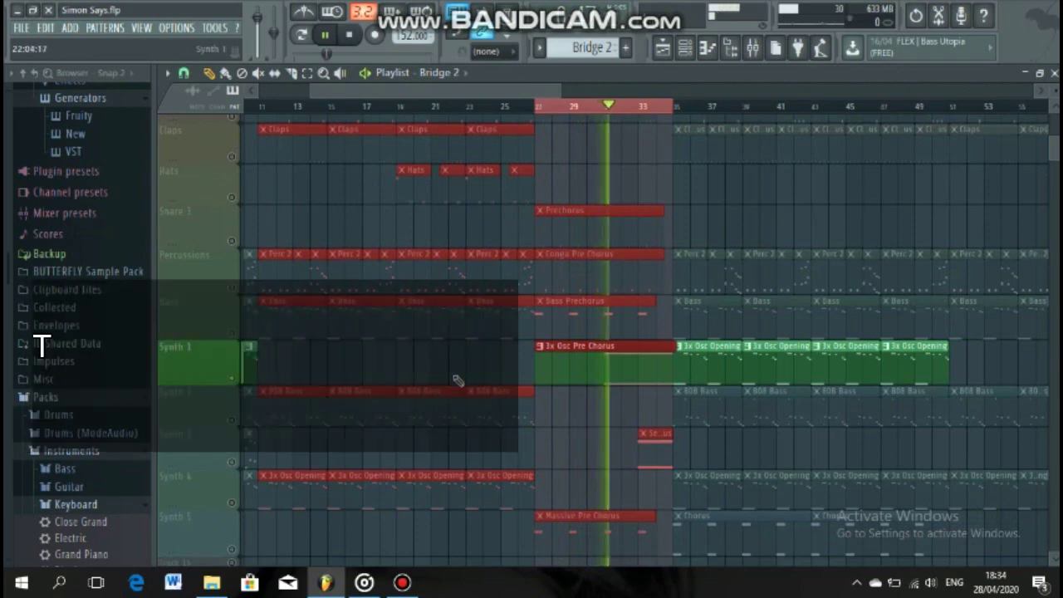
scroll(462, 349, down, 3)
scroll(380, 471, up, 3)
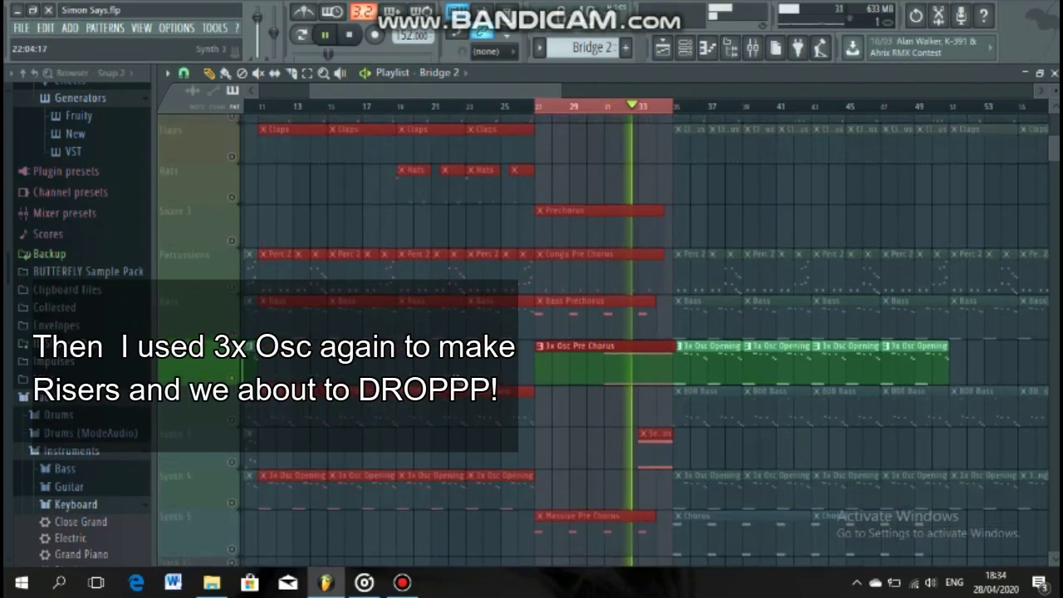
- Solo Synth 3 with playback moved to bar 33, and after it solo Synth 5 to hear its pre-chorus part
right_click(236, 463)
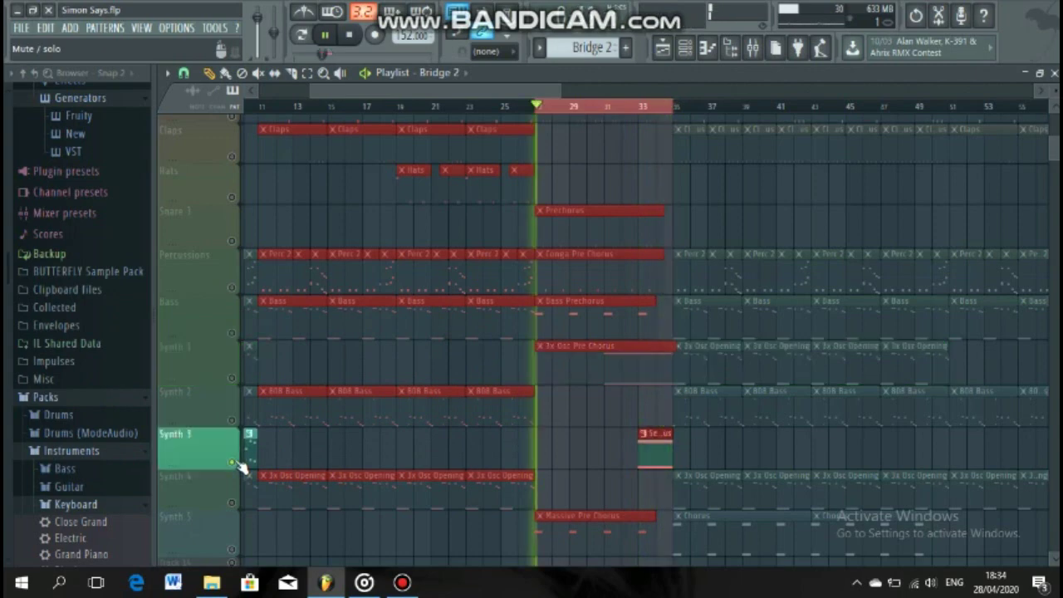
click(640, 108)
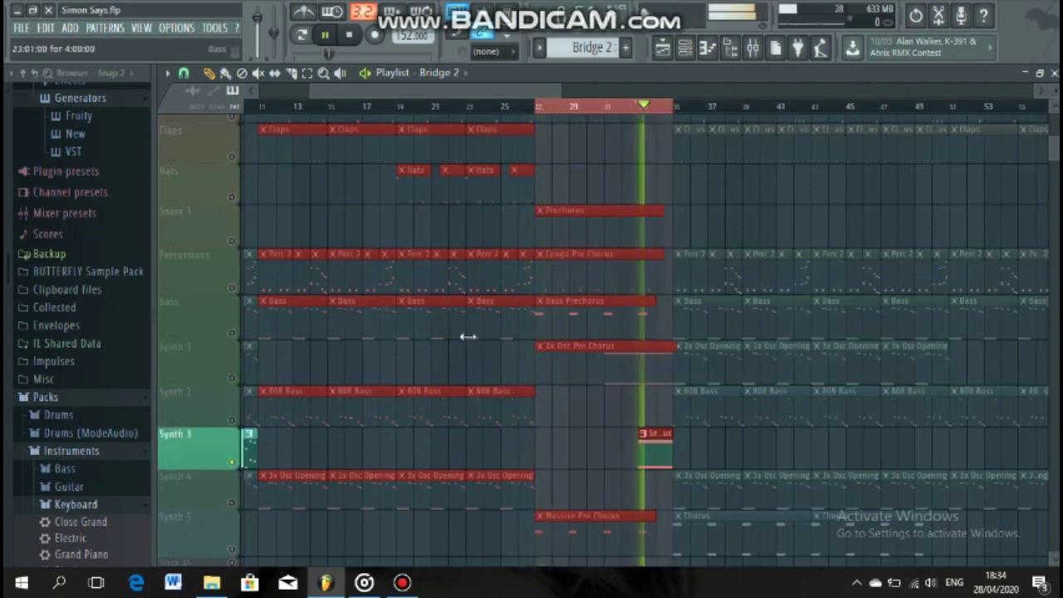
scroll(360, 387, down, 3)
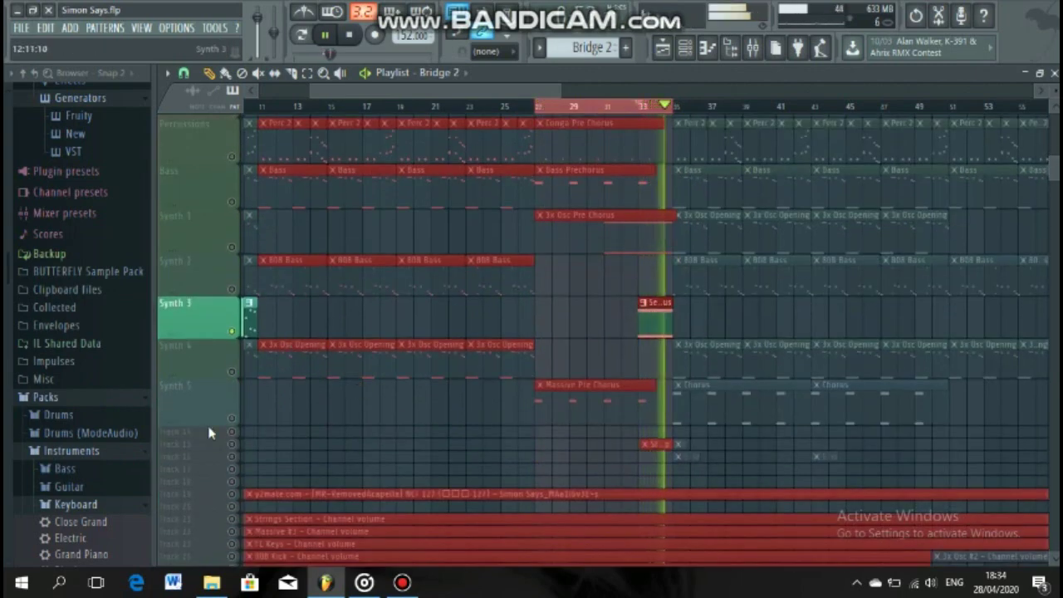
right_click(231, 420)
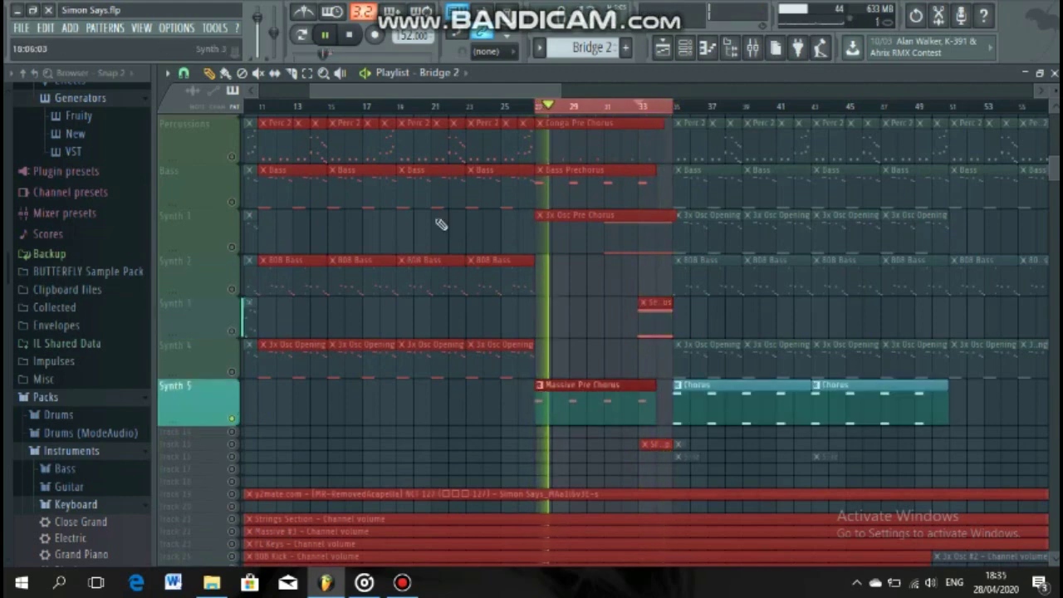
scroll(458, 425, up, 3)
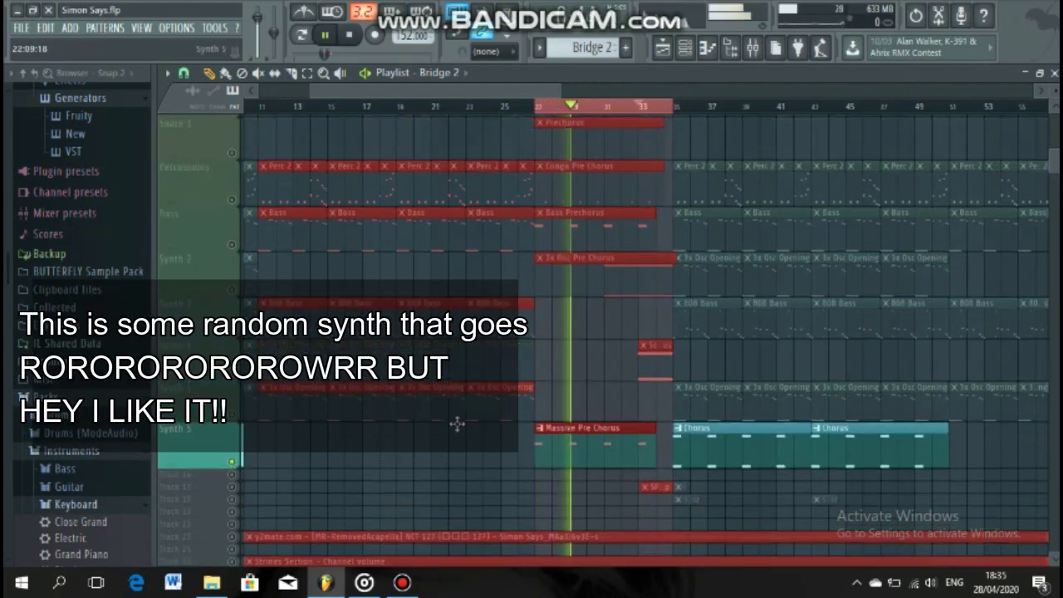
scroll(249, 498, down, 1)
- Pause playback, unmute all playlist tracks and mute only the Simon Says acapella audio track
key(space)
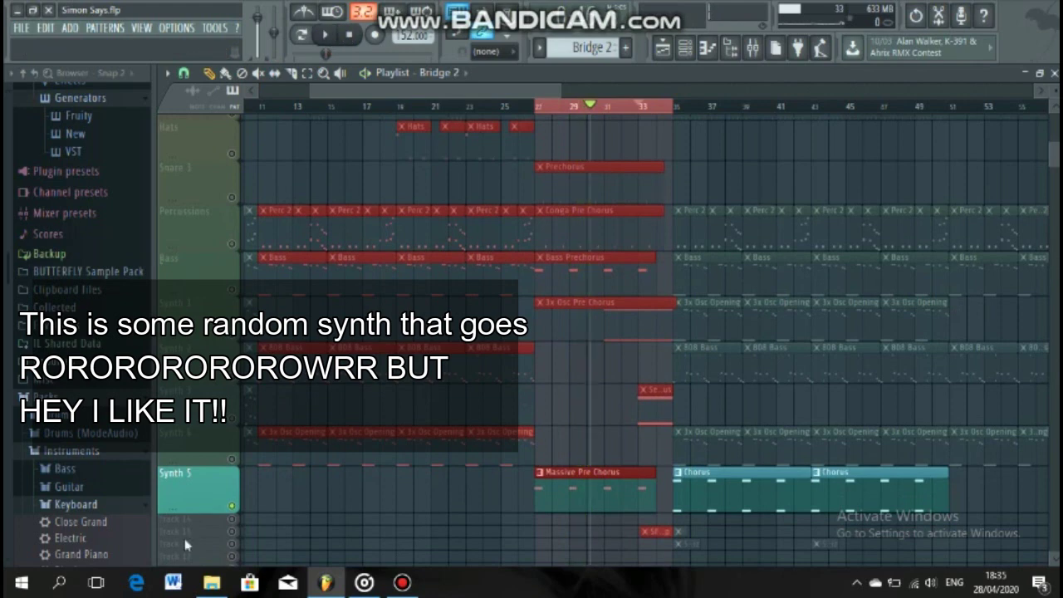
right_click(233, 505)
scroll(212, 415, down, 4)
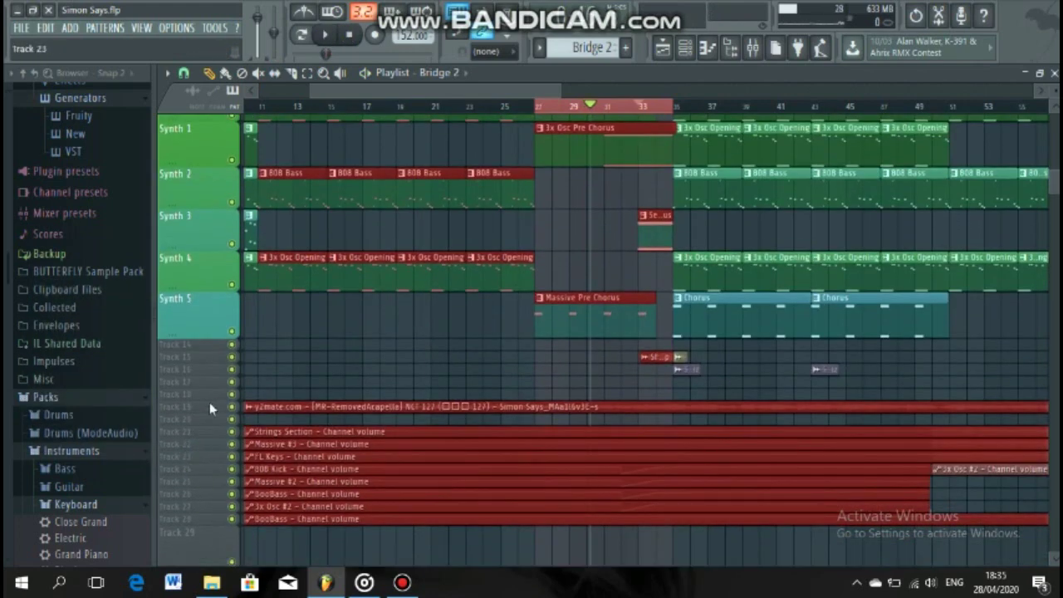
click(232, 408)
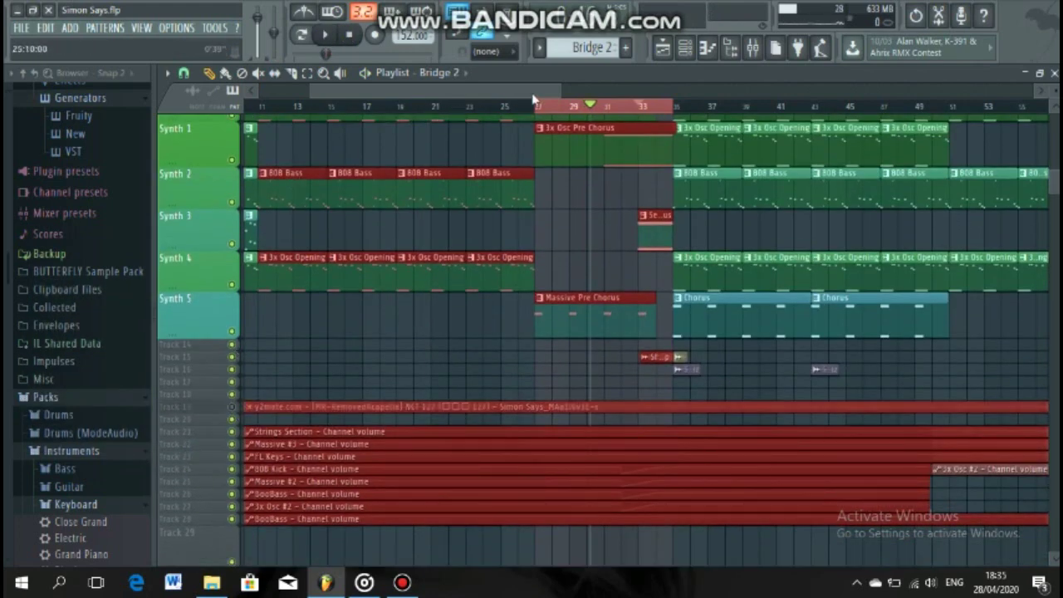
- Play the full pre-chorus mix from its start at bar 27 through to its end, and pause
click(331, 37)
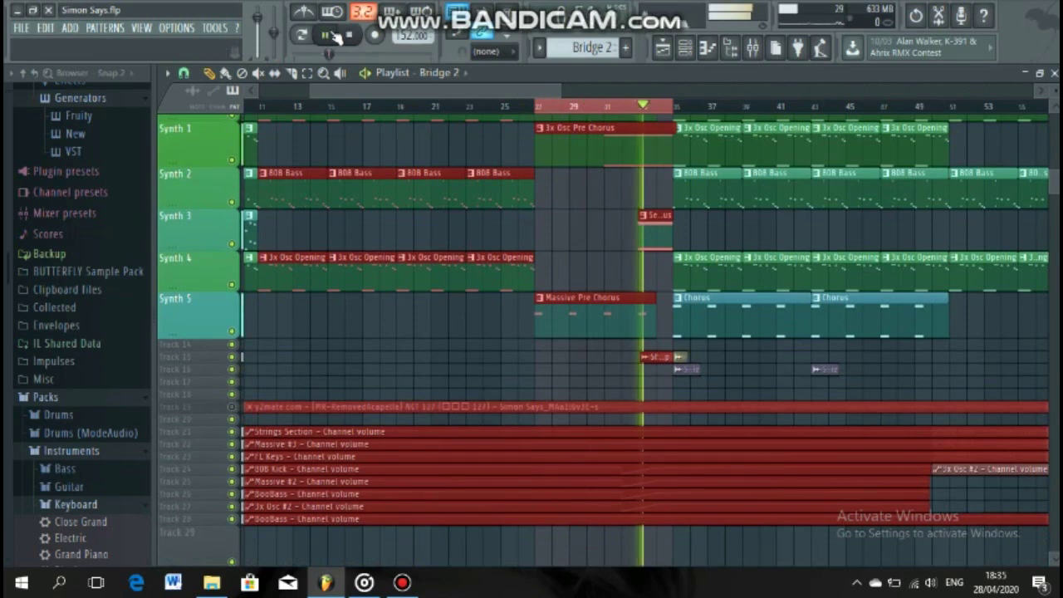
click(353, 37)
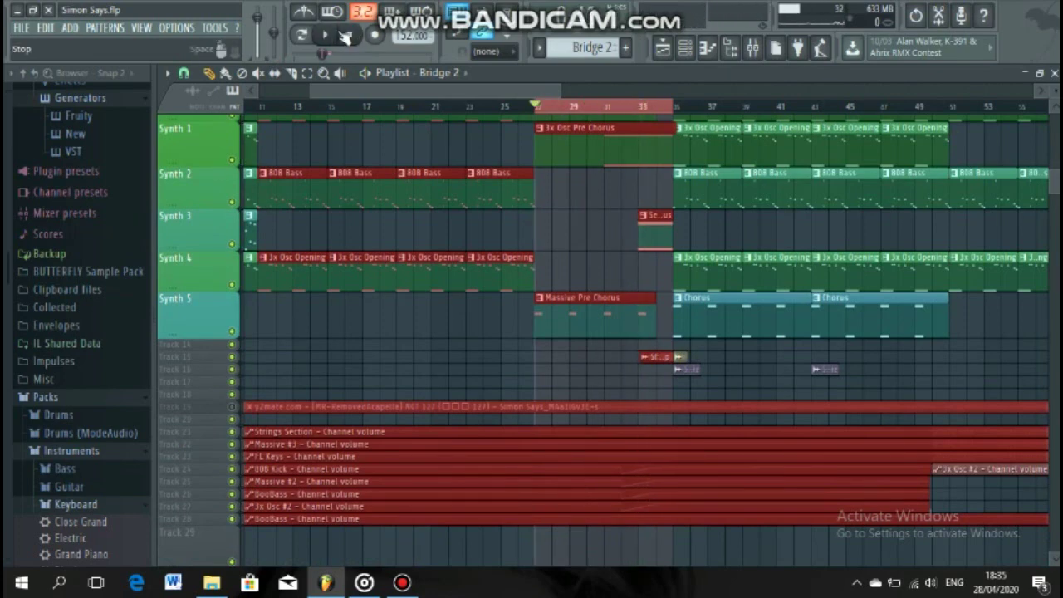
click(325, 36)
scroll(492, 287, up, 4)
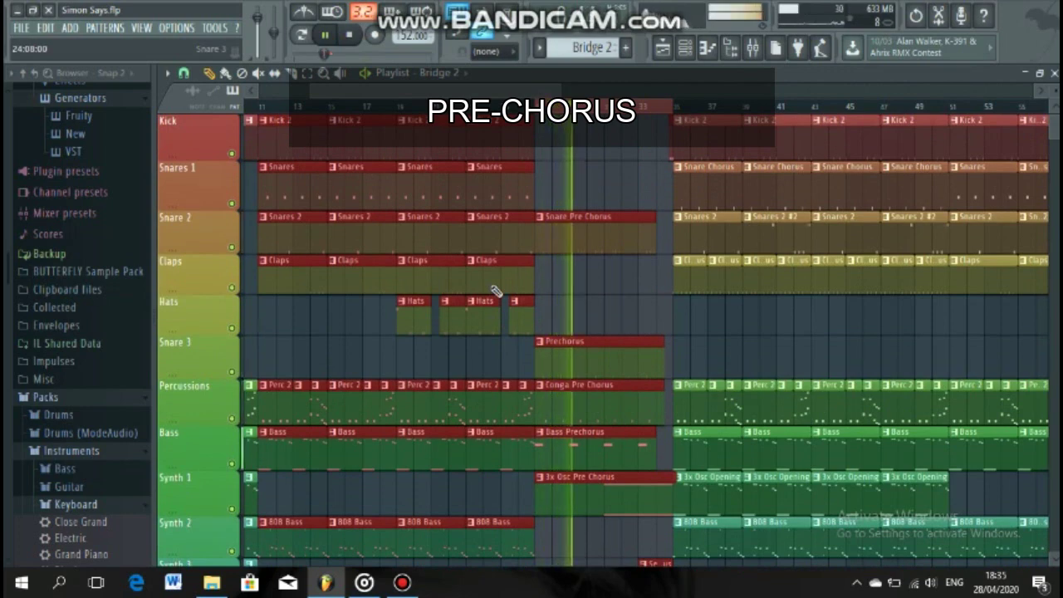
scroll(515, 258, down, 1)
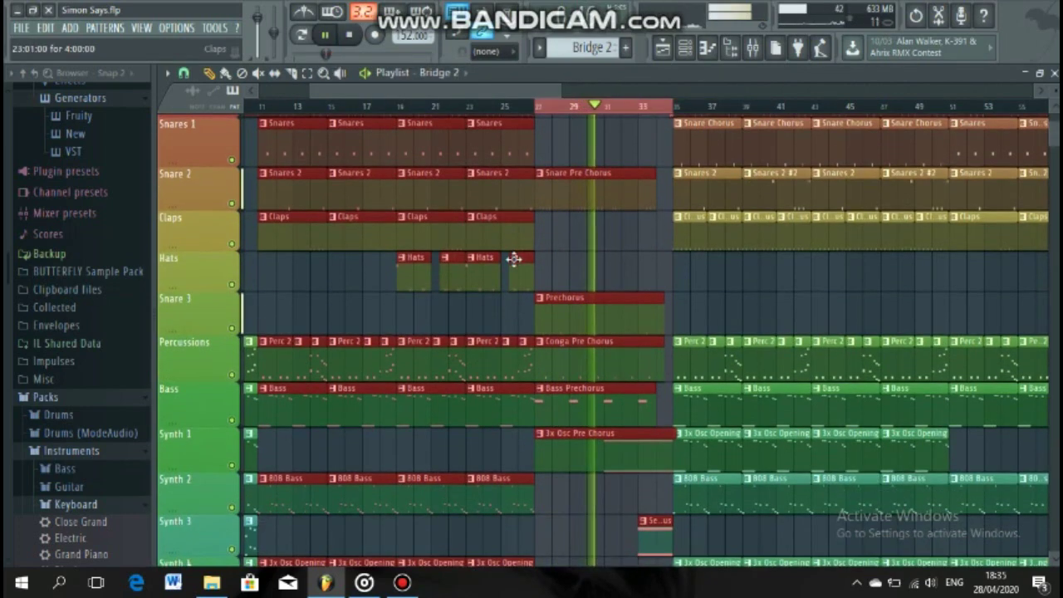
click(330, 36)
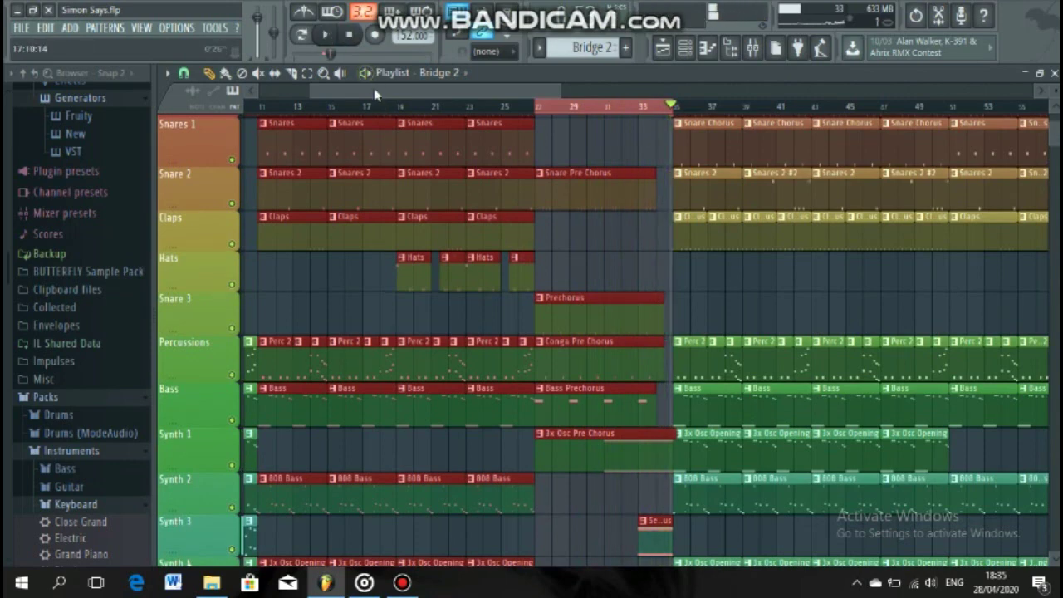
- Move the time selection to the chorus, from bar 35 to bar 51
drag(375, 95, 425, 117)
drag(333, 108, 596, 90)
drag(403, 108, 526, 108)
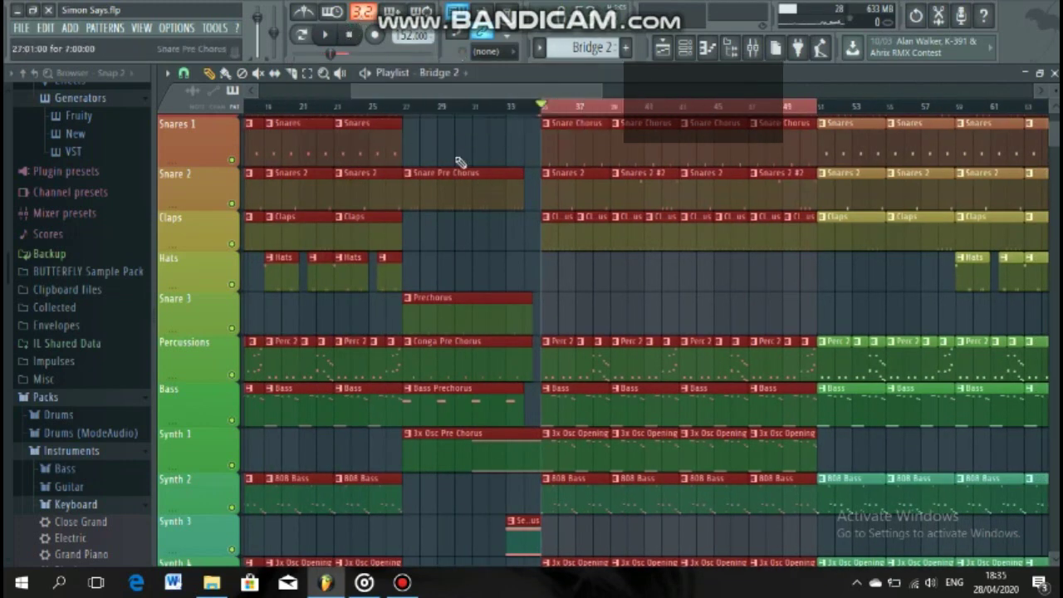
- Solo the Kick track and play the selected chorus to hear its pattern
scroll(239, 165, up, 1)
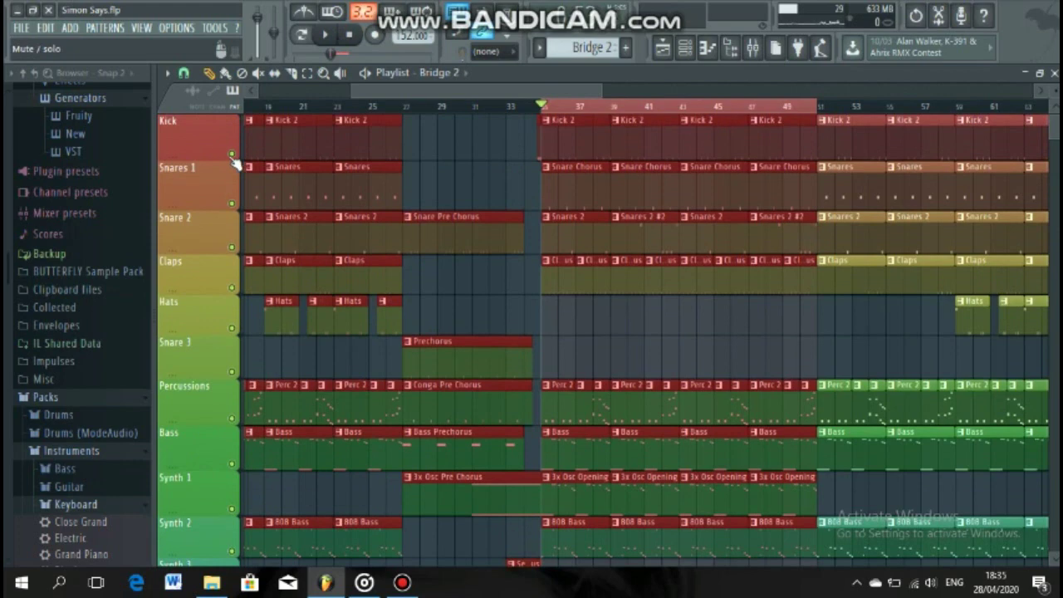
right_click(233, 156)
right_click(233, 202)
right_click(234, 154)
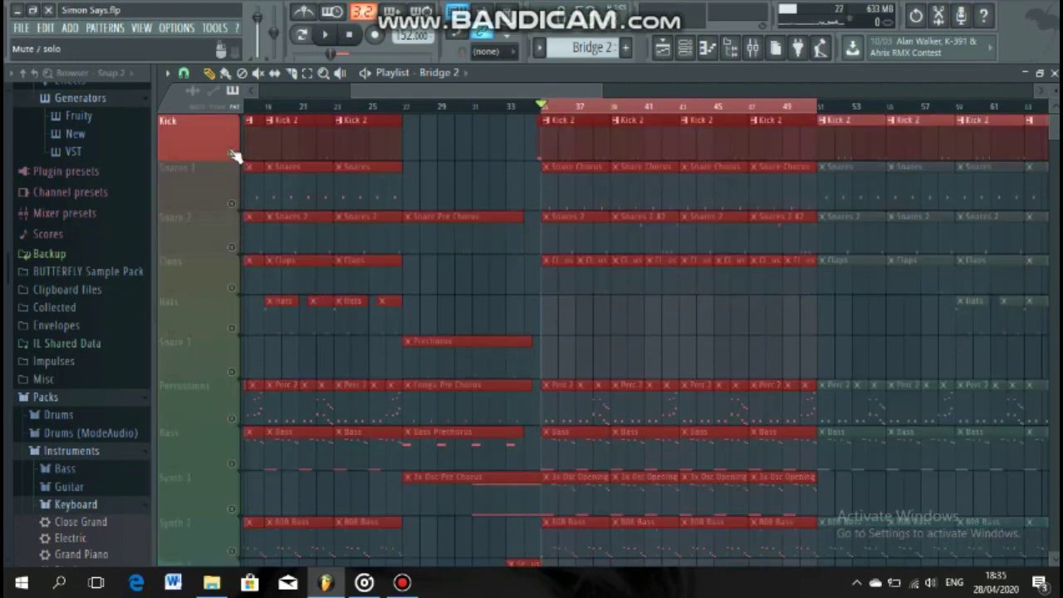
key(space)
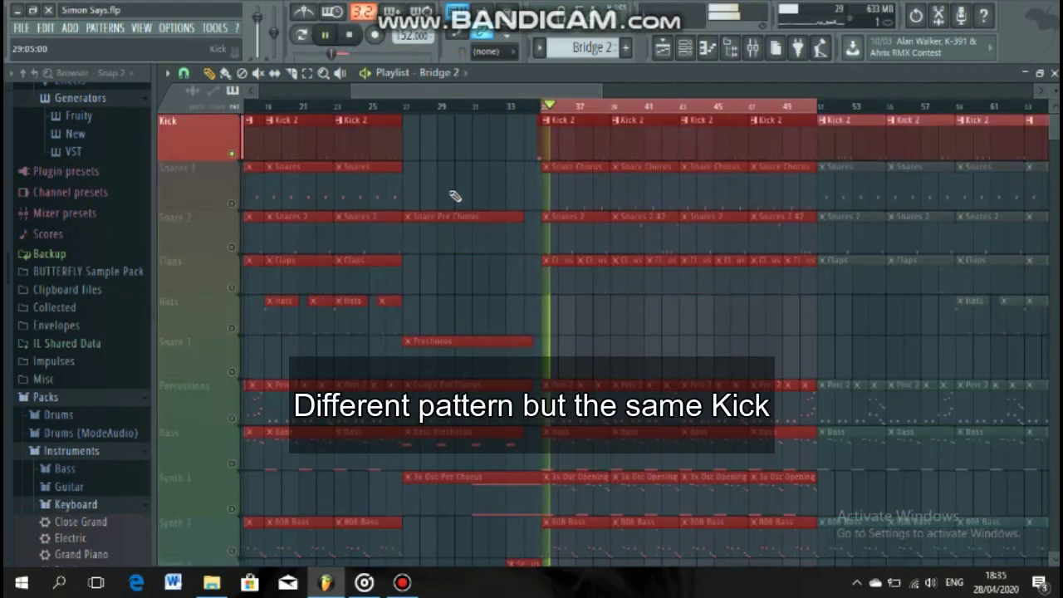
- Solo the Snares 1, Snare 2 and Claps tracks one after another to hear their chorus patterns
right_click(234, 203)
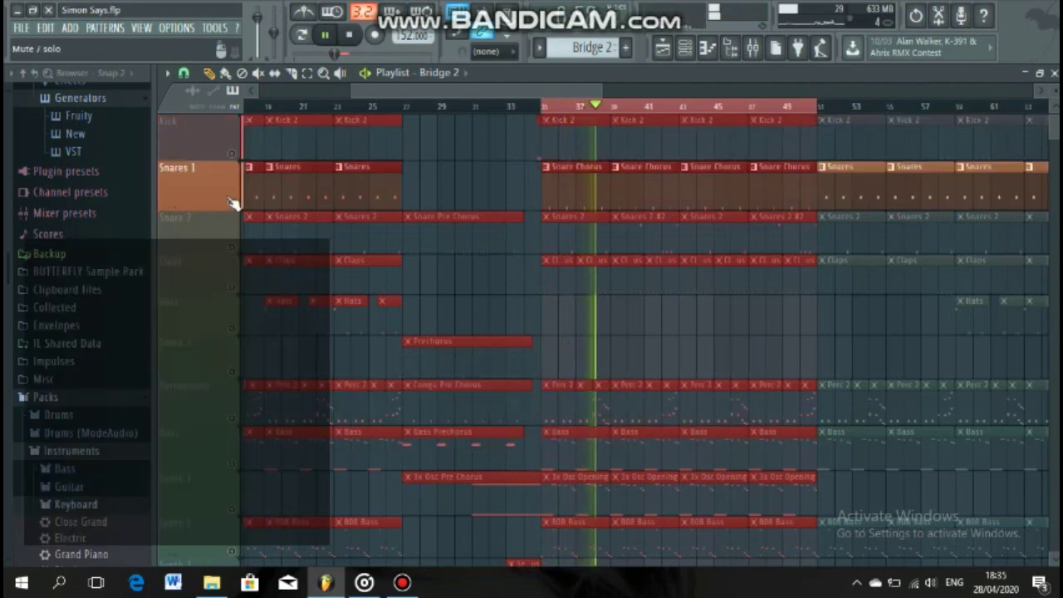
right_click(234, 249)
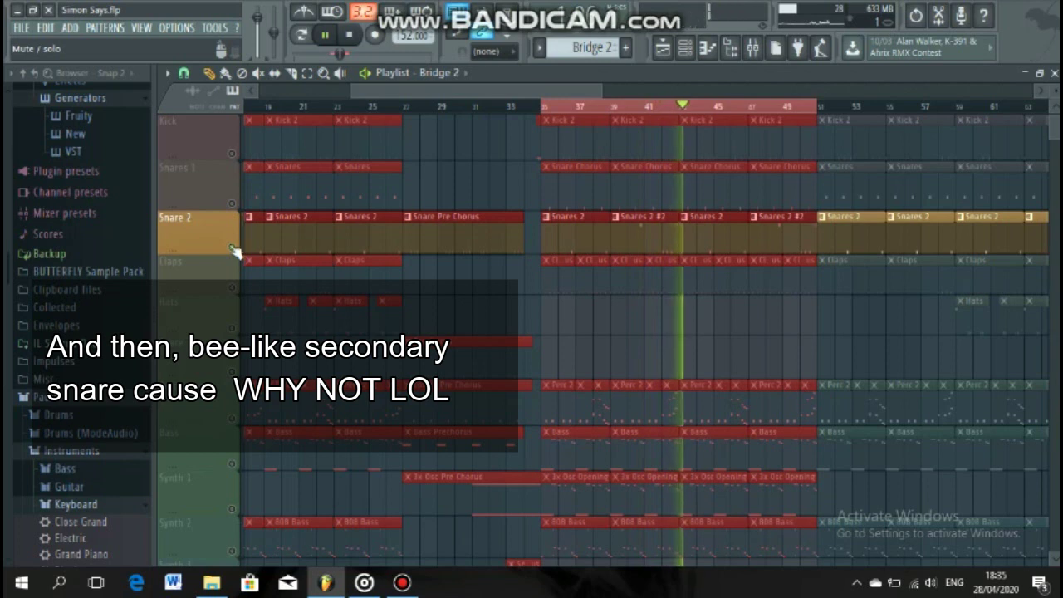
click(235, 289)
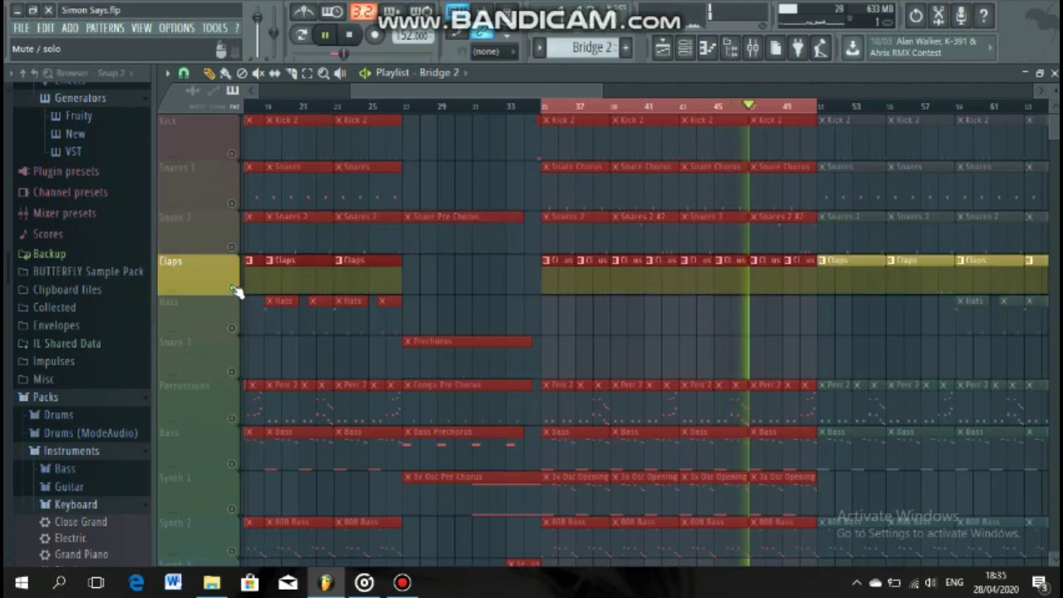
- Unmute Kick, Snares 1 and Snare 2 alongside Claps to hear the full chorus beat
click(233, 156)
click(232, 203)
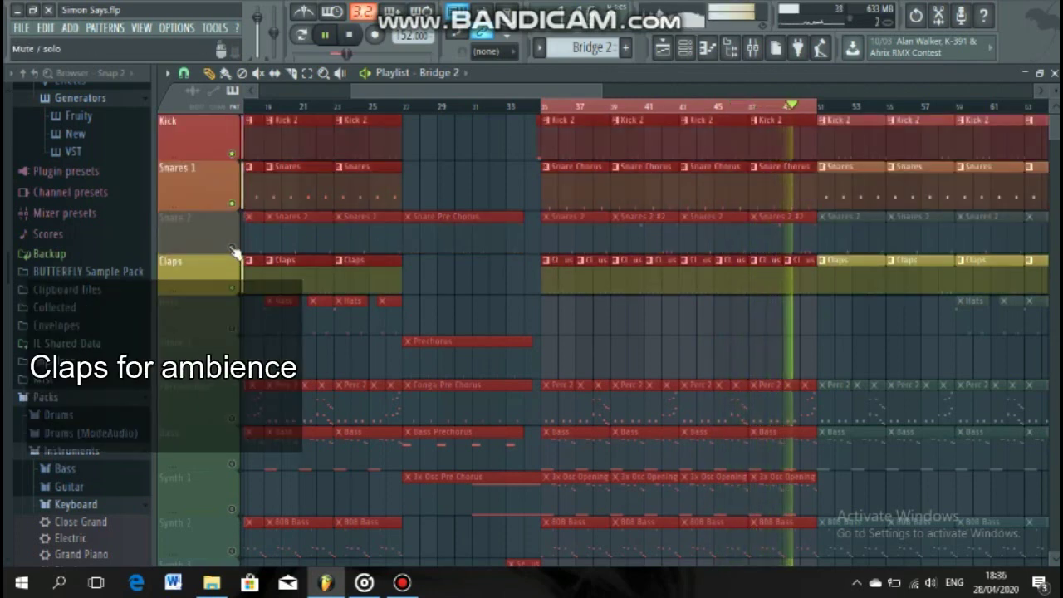
click(232, 247)
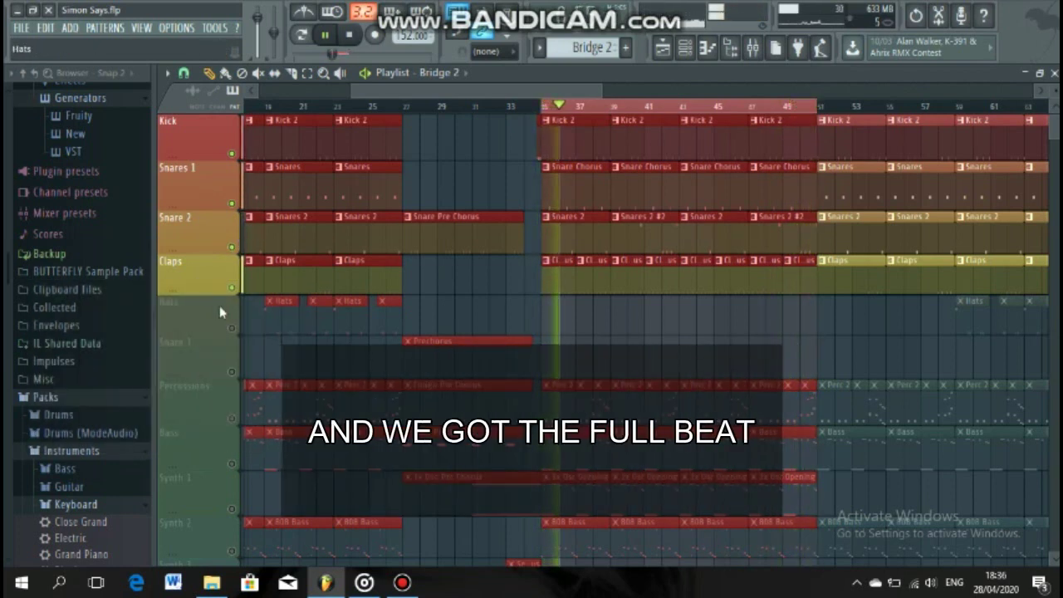
- Solo the Percussions, Bass and Synth 1 tracks one after another to hear their chorus parts
right_click(233, 420)
scroll(250, 399, down, 3)
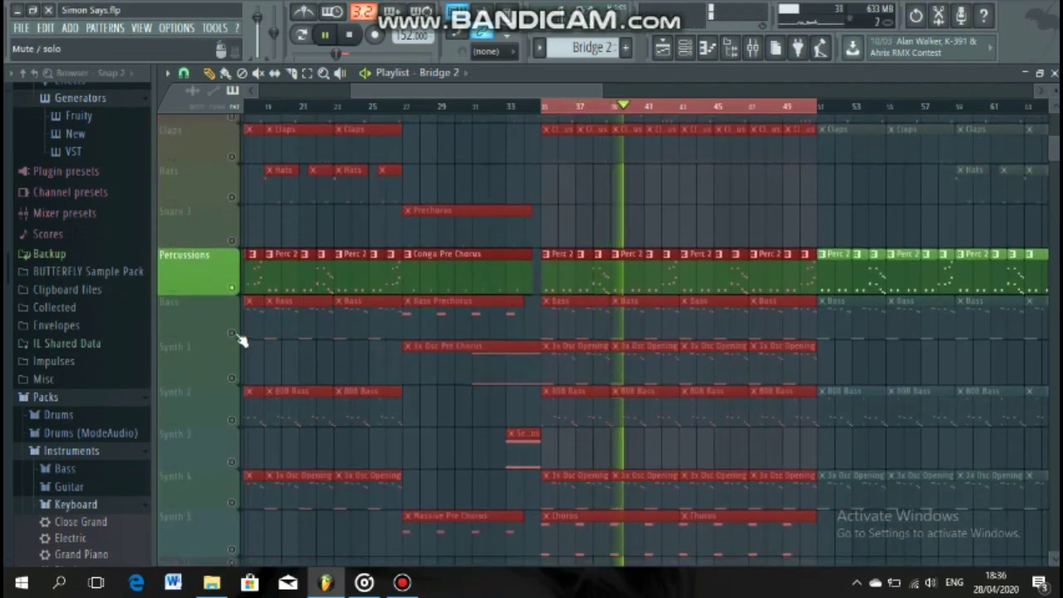
right_click(234, 334)
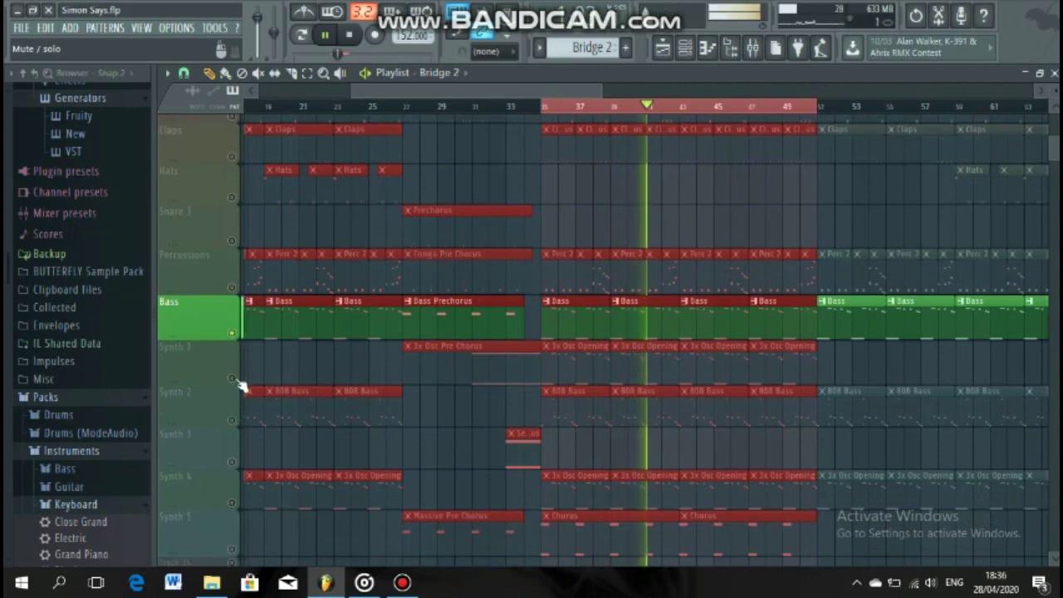
right_click(235, 380)
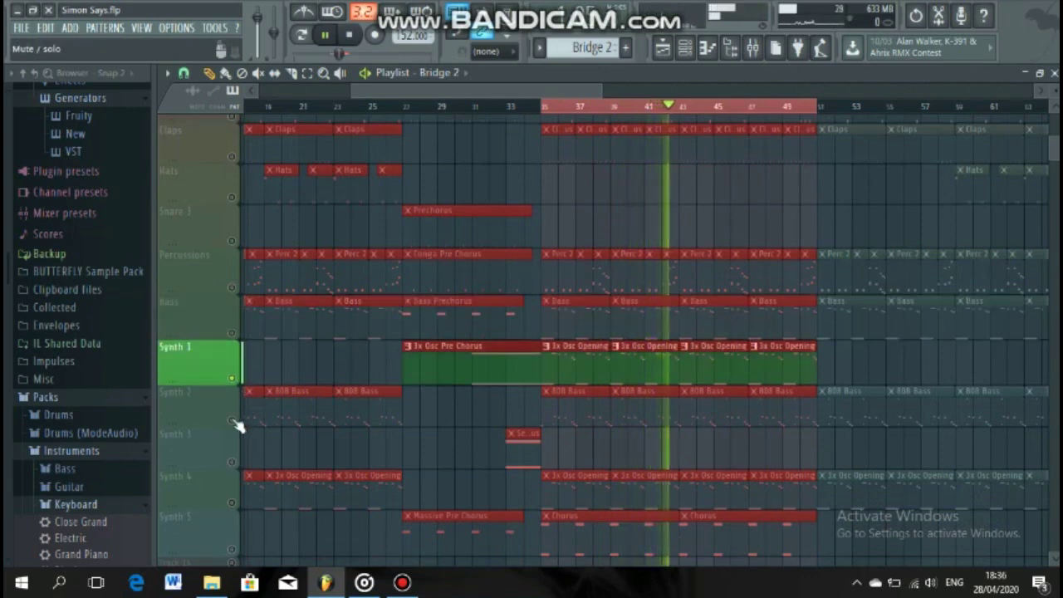
- Solo the Synth 2, Synth 4 and Synth 5 tracks one after another to hear their chorus parts
right_click(234, 421)
scroll(237, 422, down, 3)
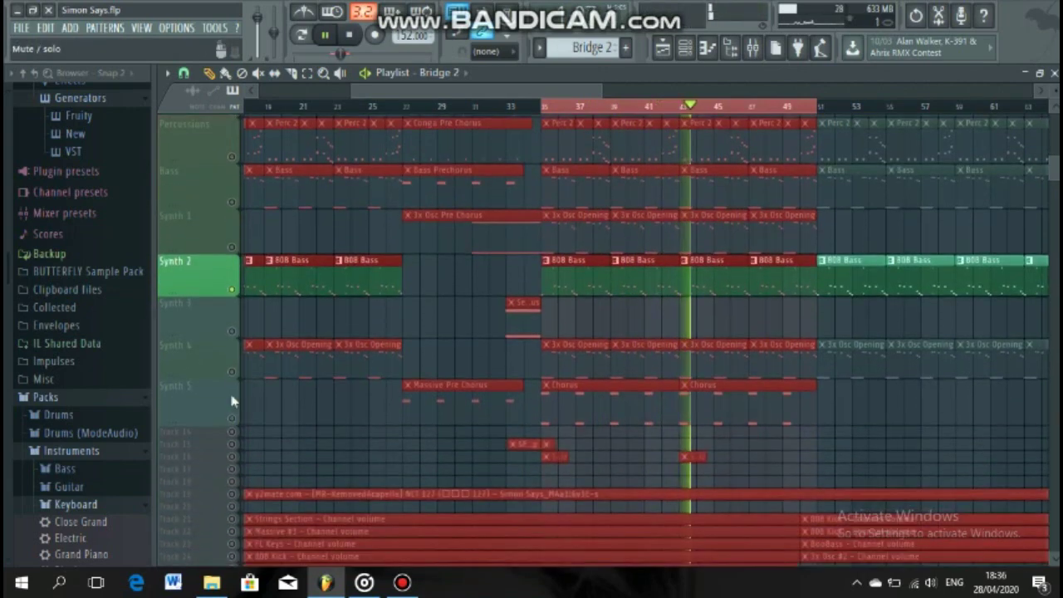
right_click(234, 371)
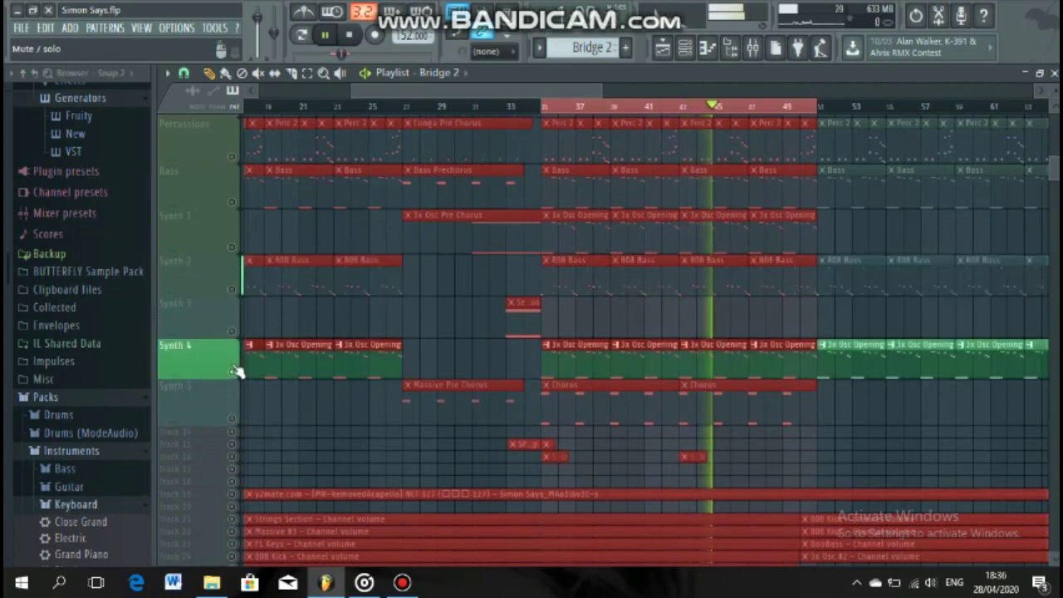
scroll(236, 370, down, 2)
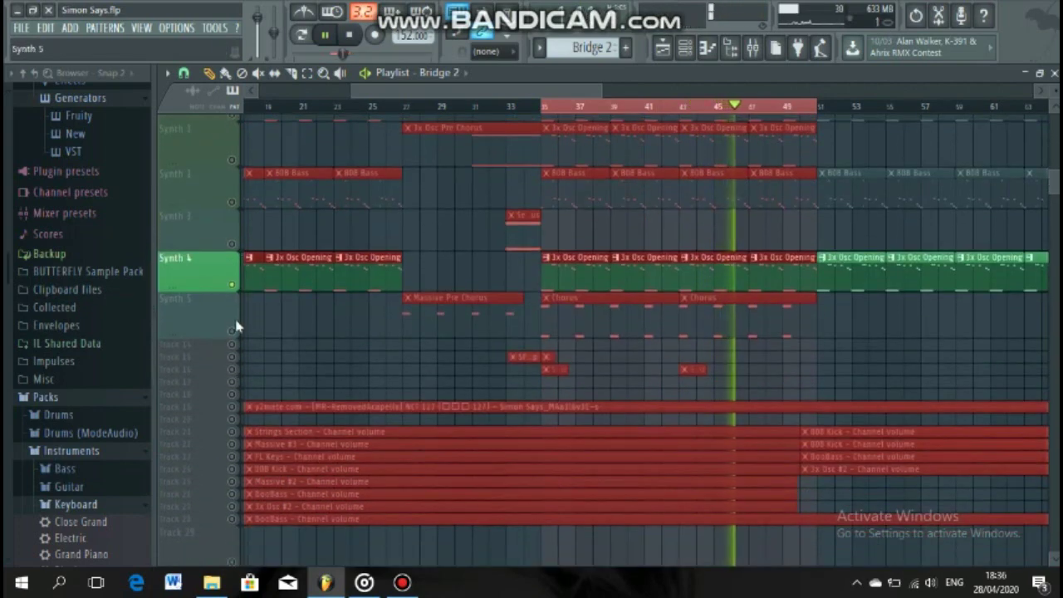
right_click(235, 333)
scroll(237, 332, up, 4)
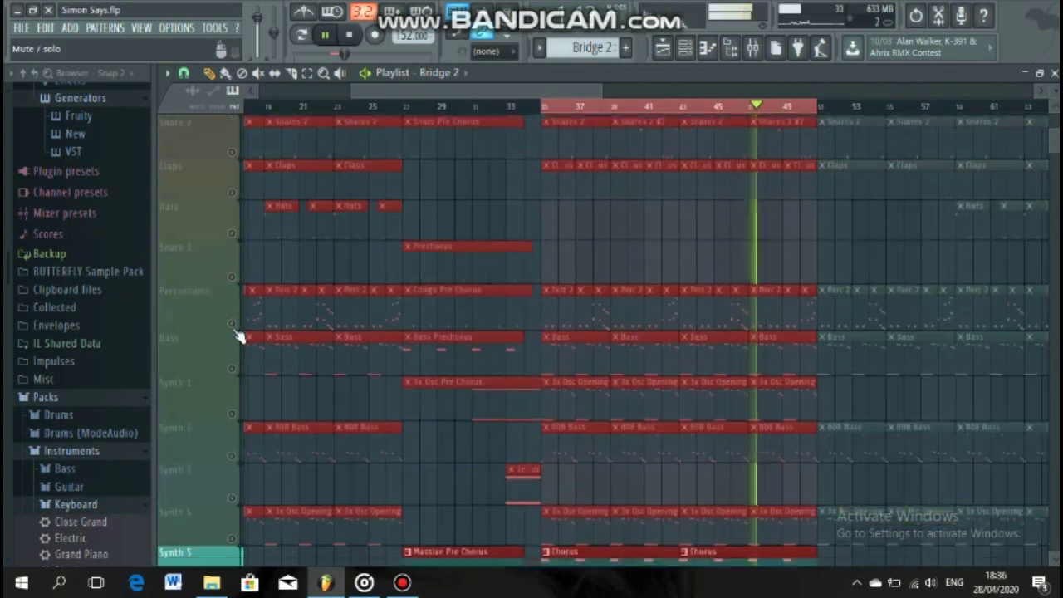
scroll(244, 383, up, 4)
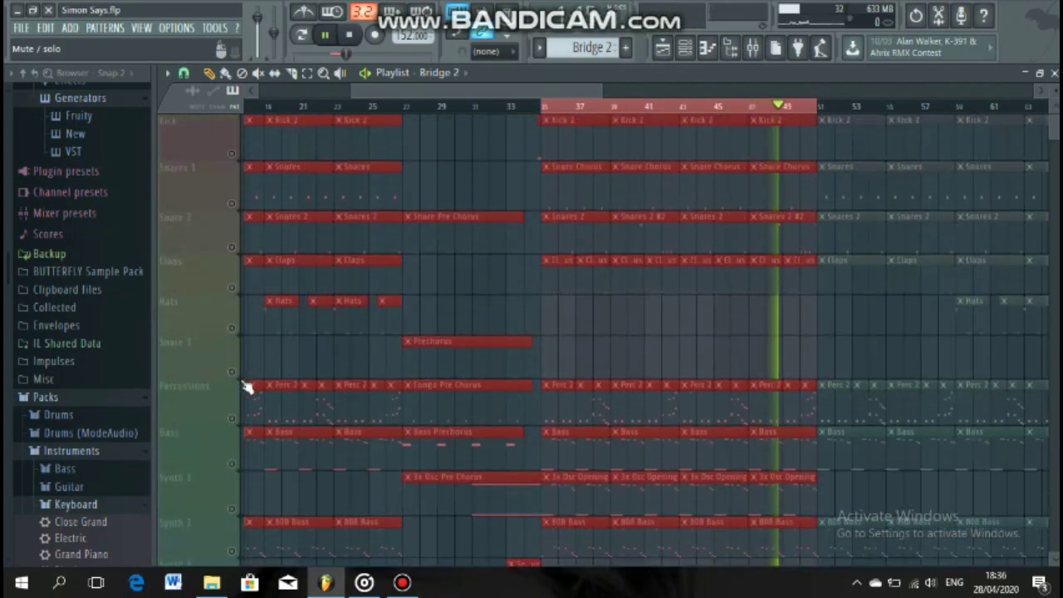
scroll(243, 383, down, 7)
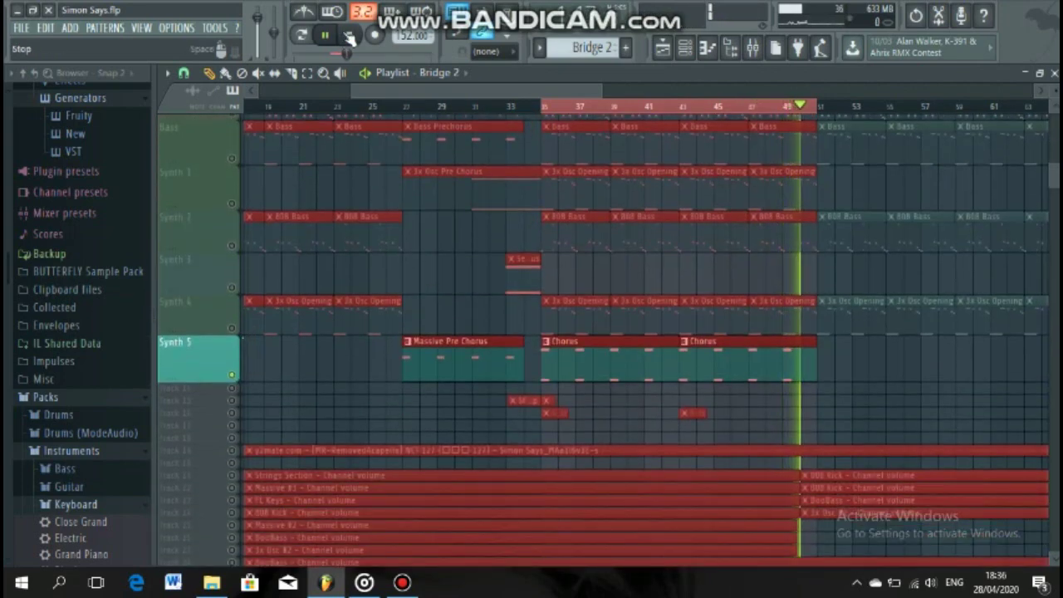
- Unsolo Synth 5, mute the Simon Says acapella audio on Track 19 and play the full chorus with all instruments
key(space)
right_click(235, 378)
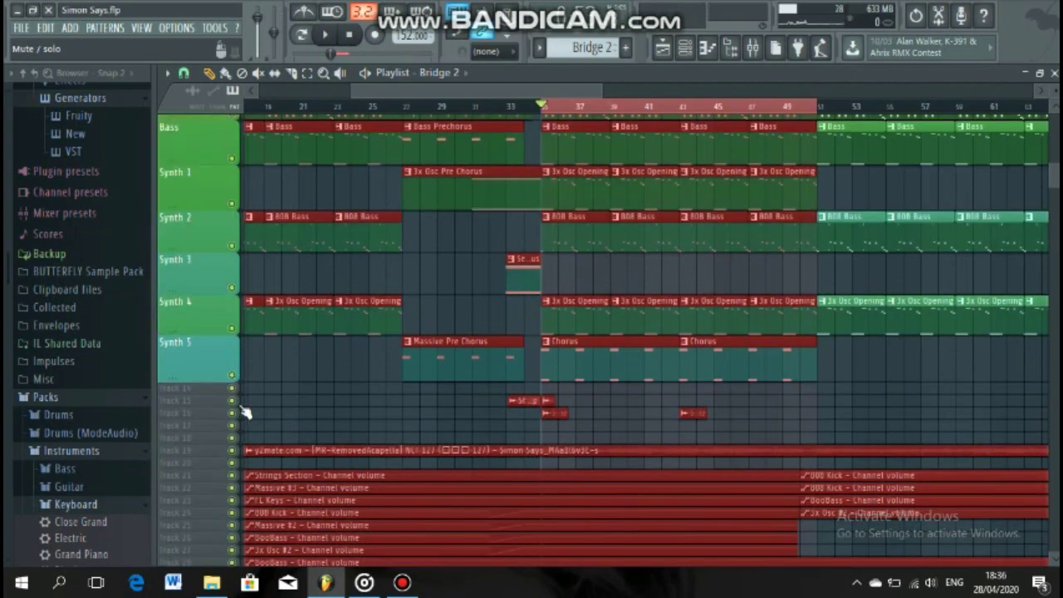
click(234, 452)
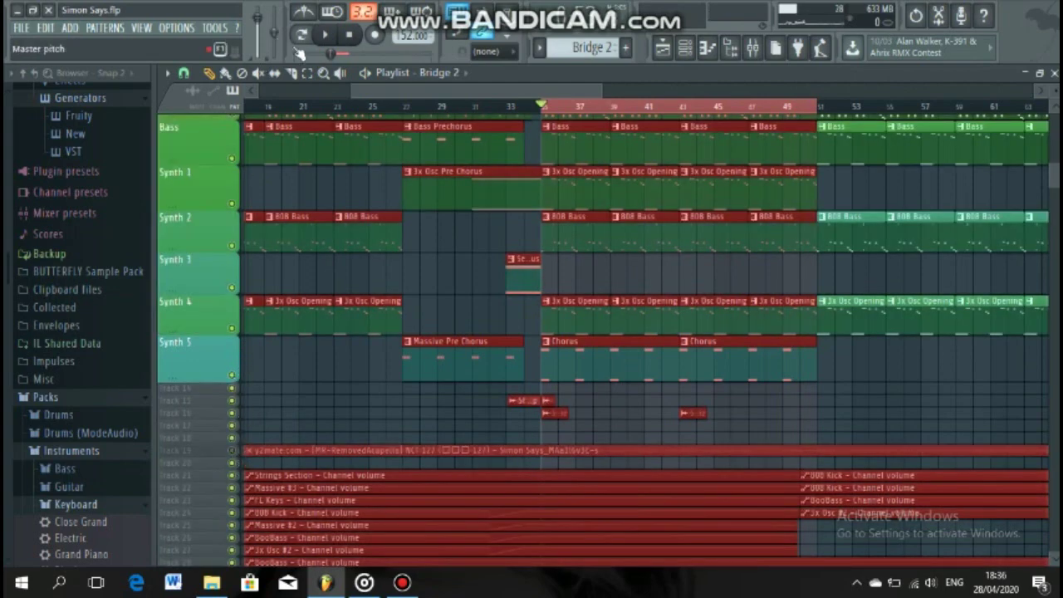
click(329, 37)
scroll(339, 302, up, 5)
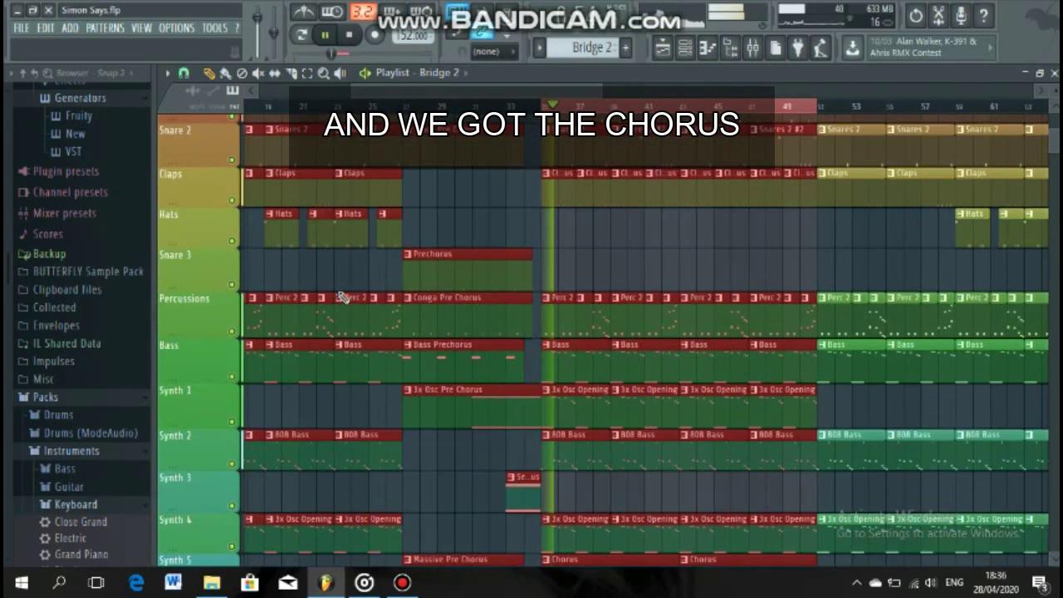
drag(502, 93, 623, 94)
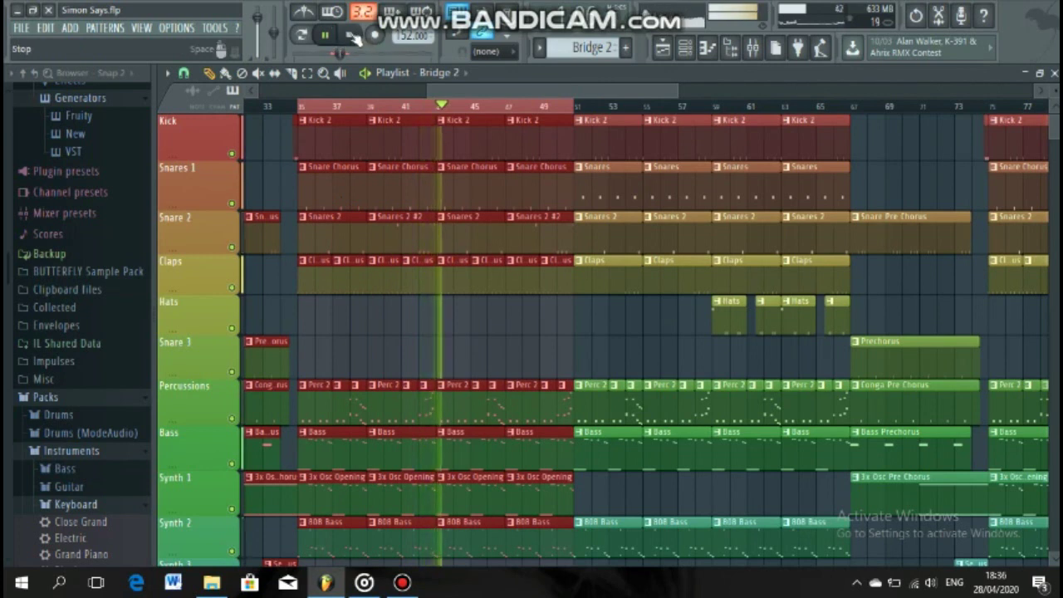
click(333, 37)
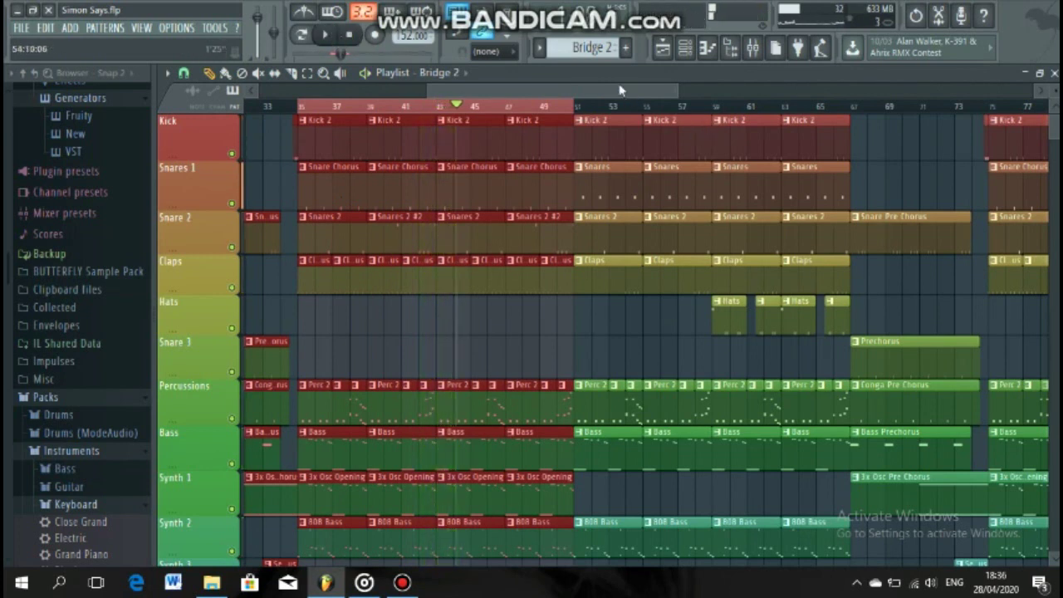
- Select the bridge from bar 91 to bar 109 and solo the Kick track to hear its pattern
drag(405, 113, 322, 117)
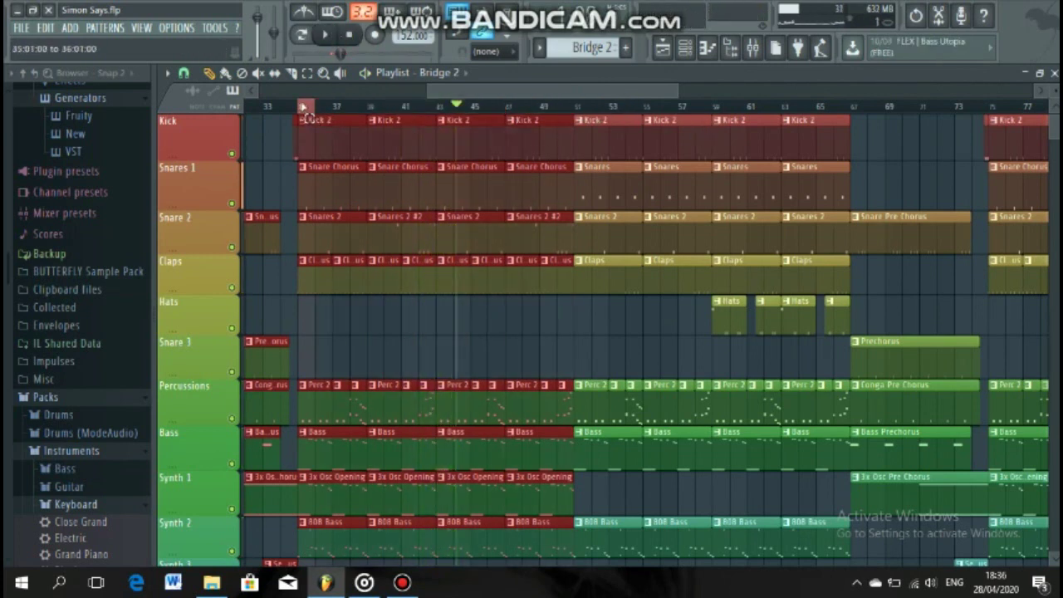
drag(557, 87, 803, 87)
drag(479, 108, 753, 123)
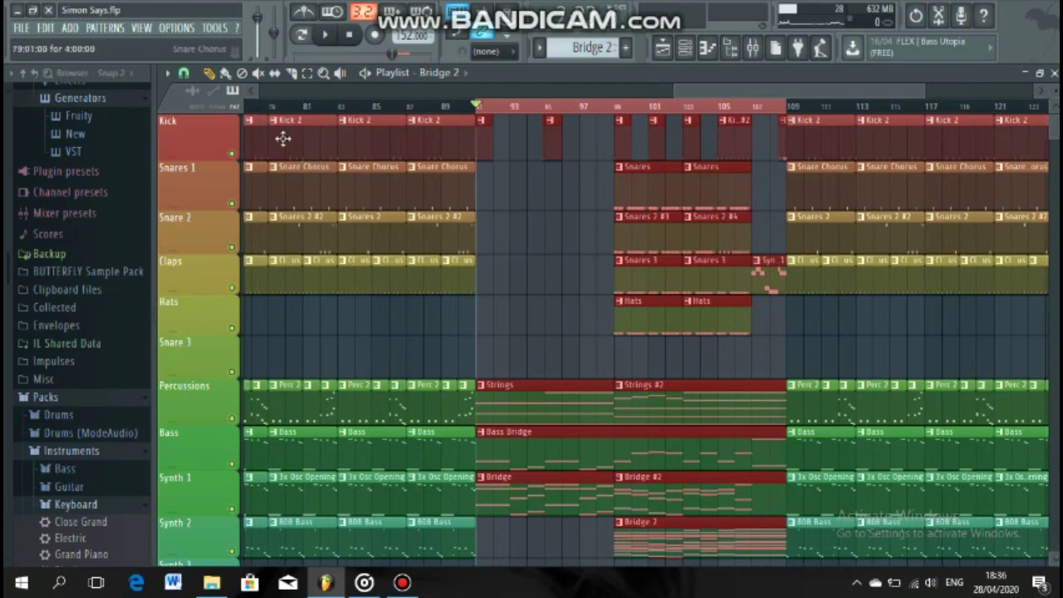
right_click(232, 153)
click(330, 37)
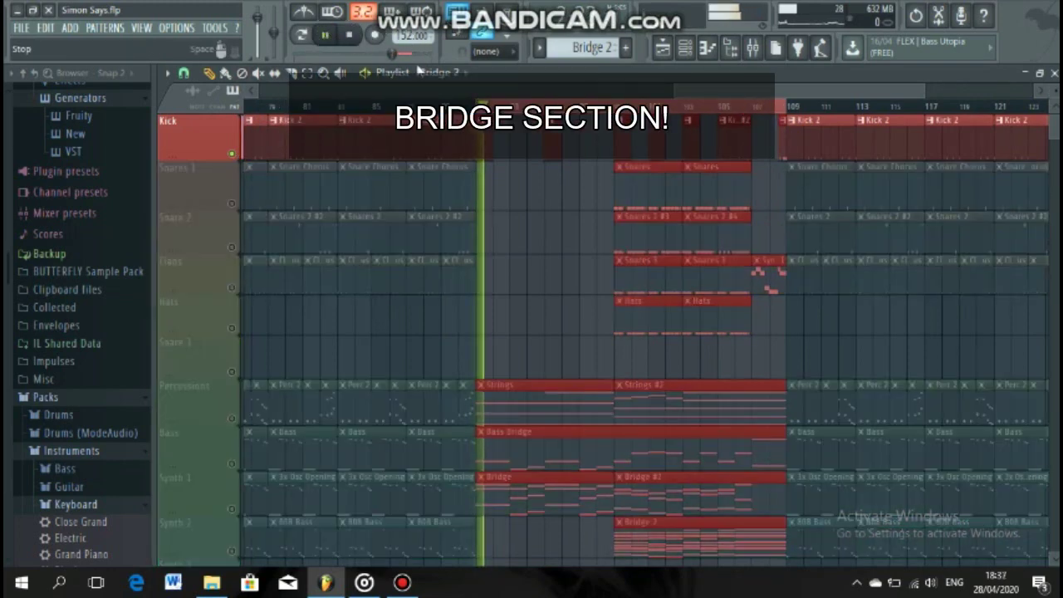
drag(620, 108, 738, 109)
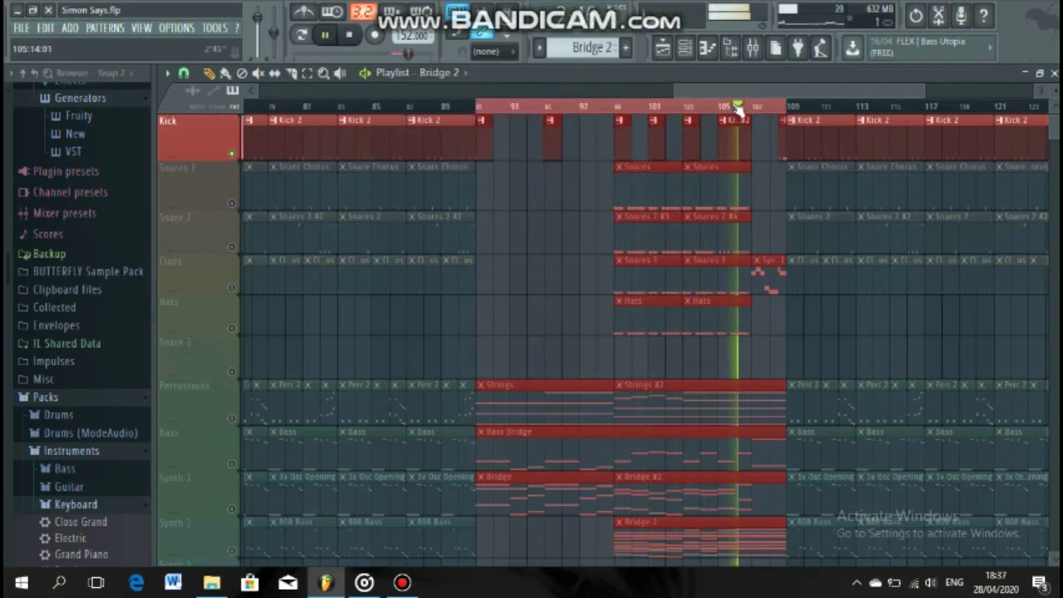
key(space)
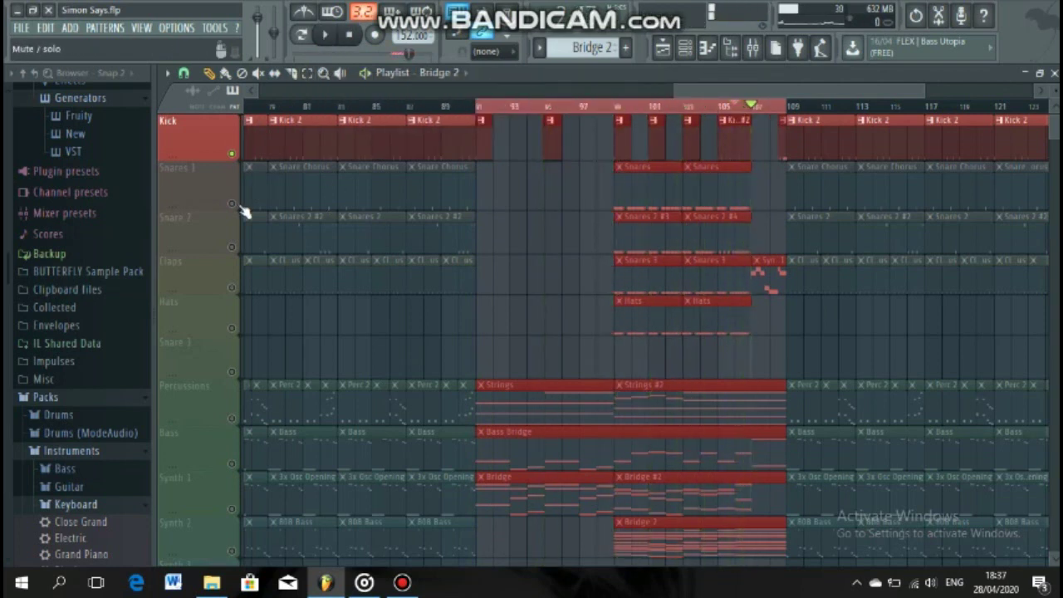
- Solo the Snares 1, Snare 2, Claps and Hats tracks one after another to hear their bridge patterns from bar 99
click(290, 171)
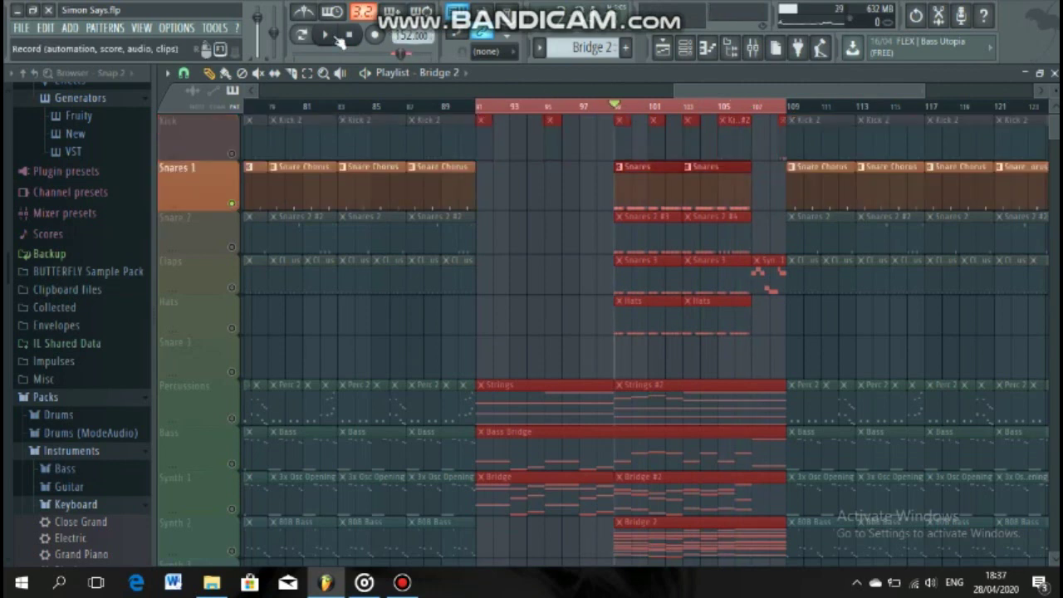
key(space)
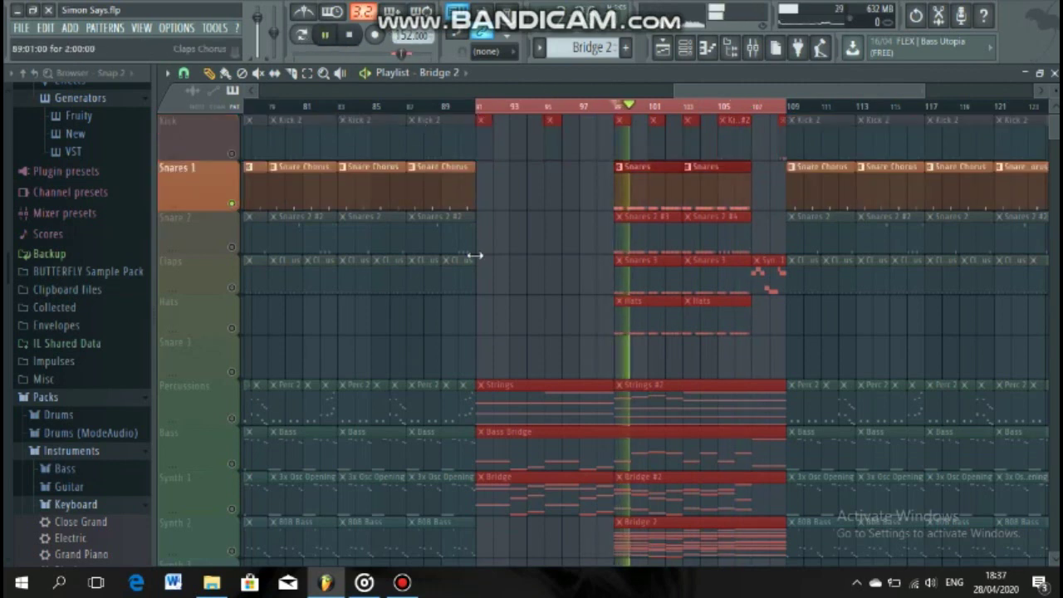
right_click(233, 247)
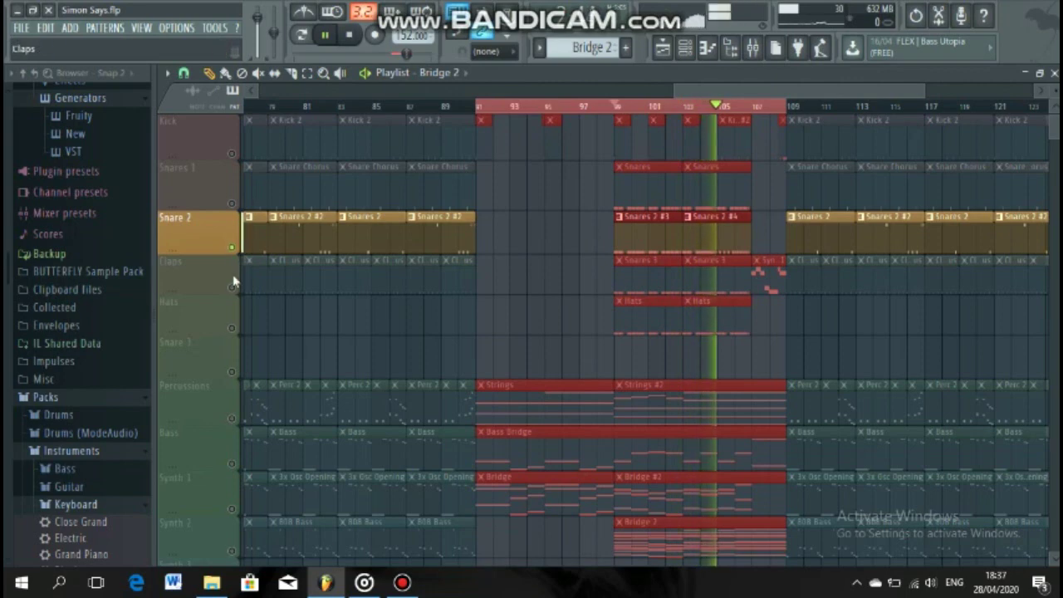
right_click(234, 288)
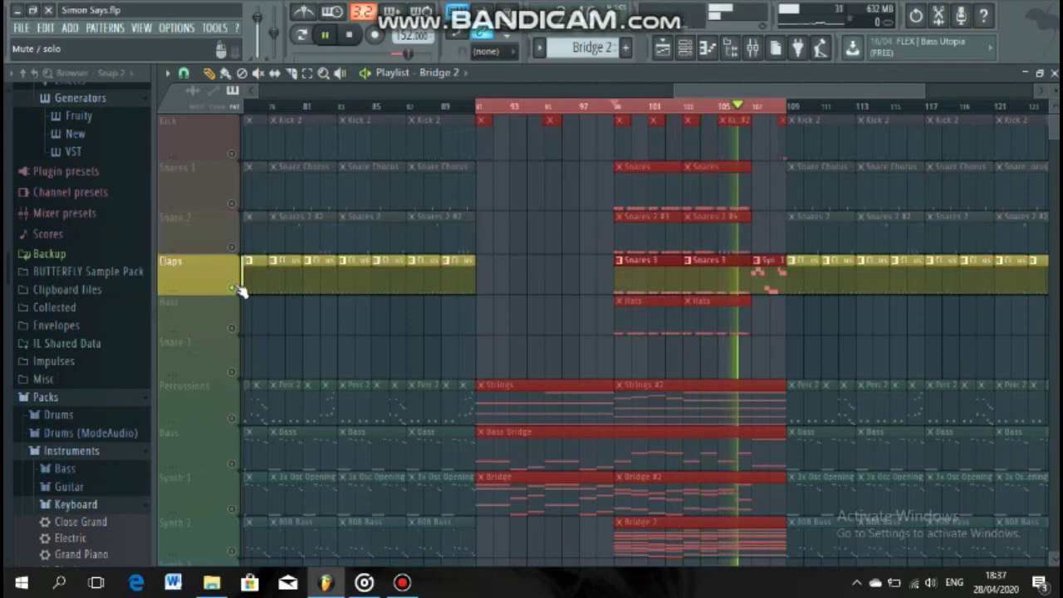
right_click(236, 288)
right_click(235, 331)
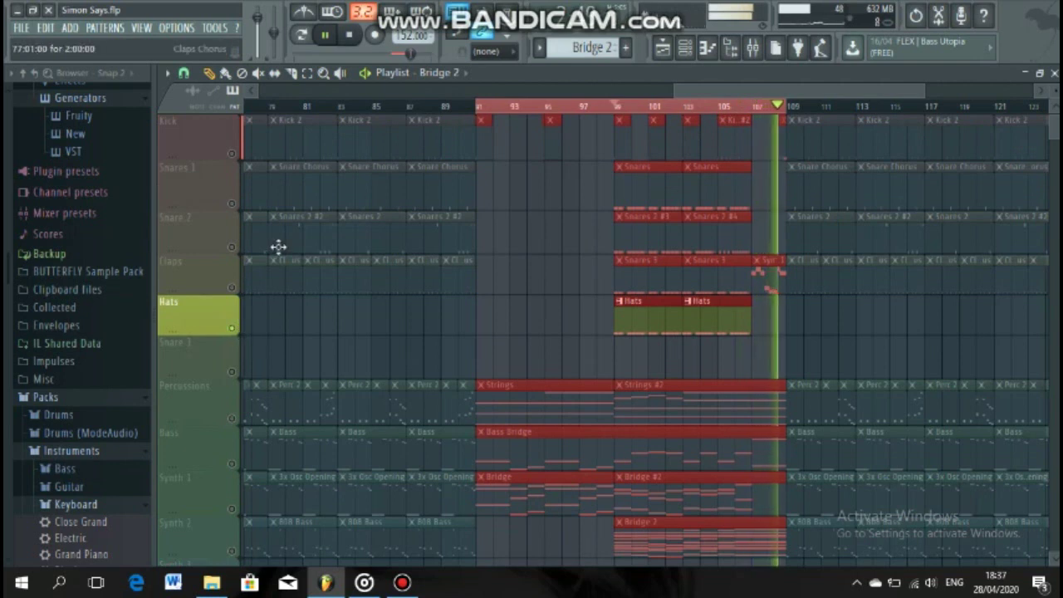
click(619, 107)
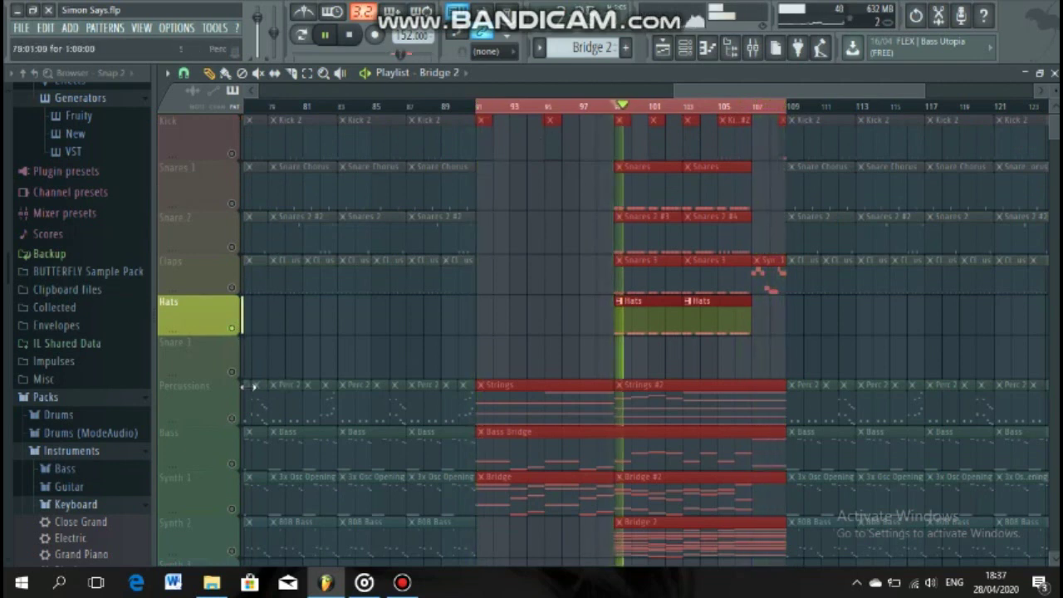
scroll(241, 381, down, 3)
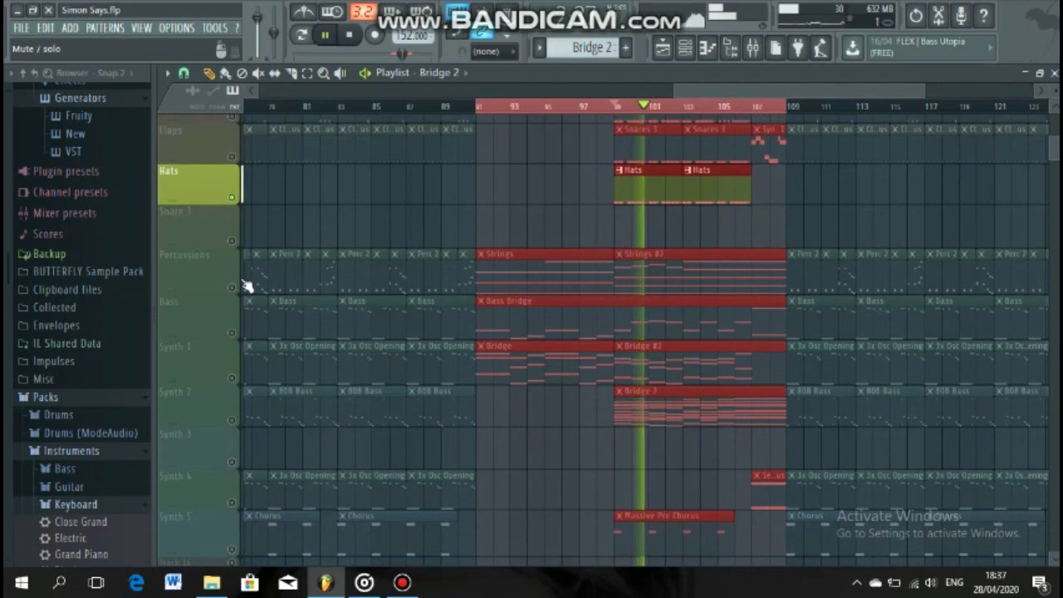
key(space)
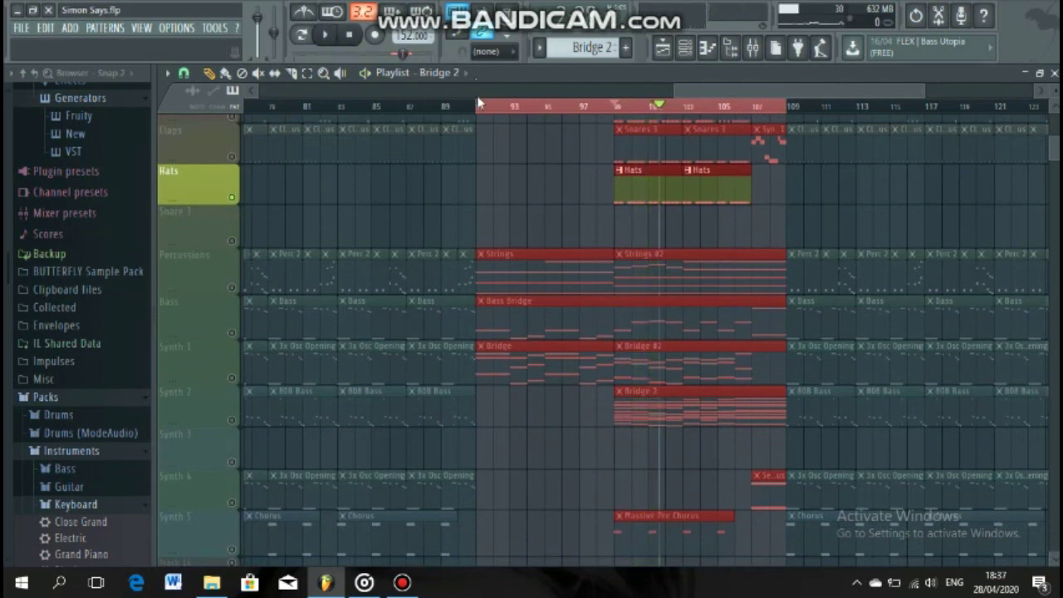
- Solo the Percussions, Bass and Synth 1 tracks one after another to hear the bridge's strings, bass and chords from bar 91
click(248, 267)
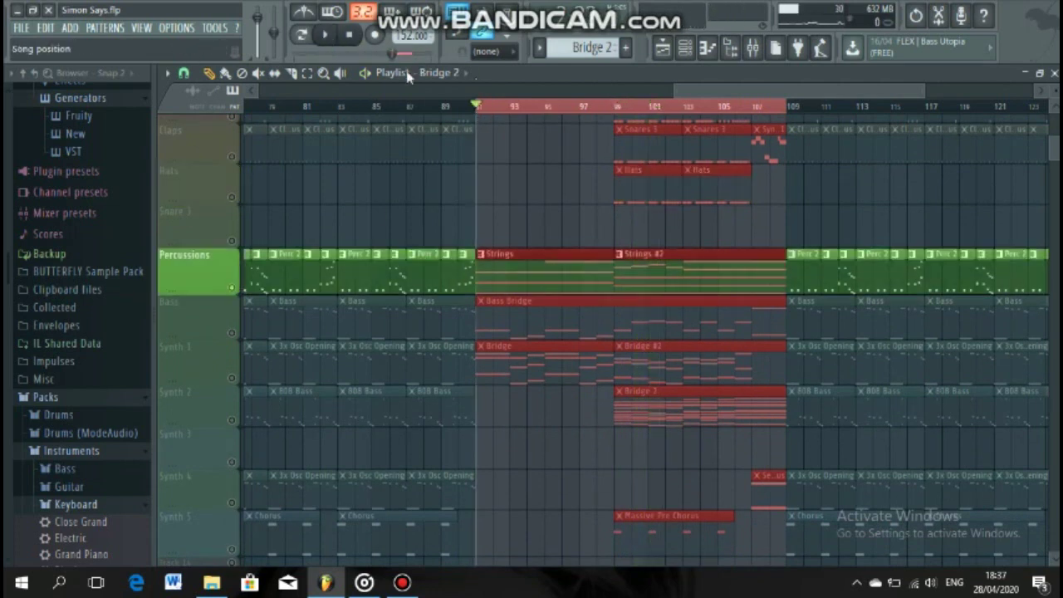
key(space)
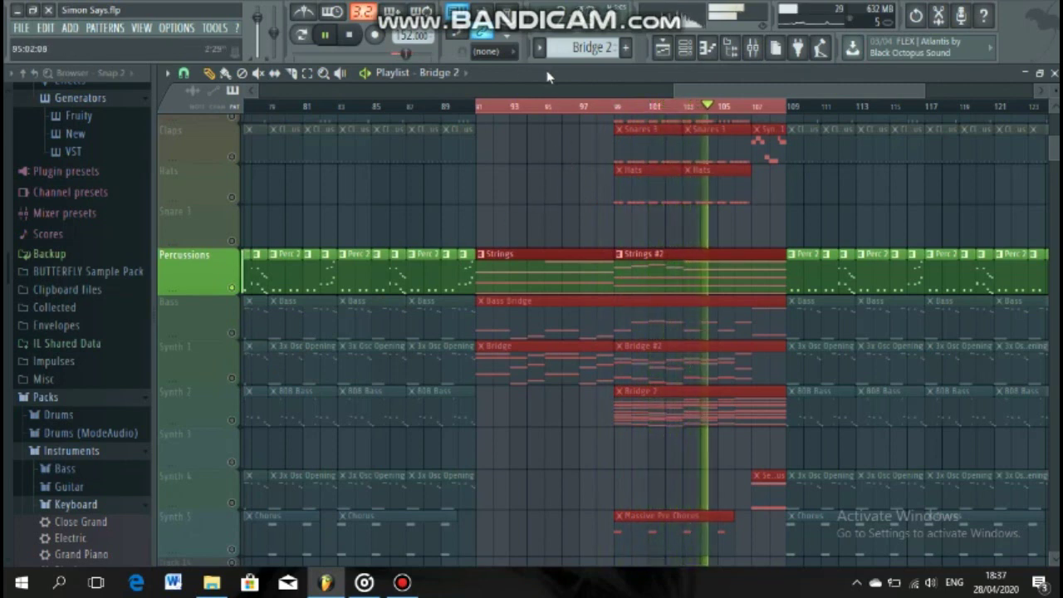
click(241, 334)
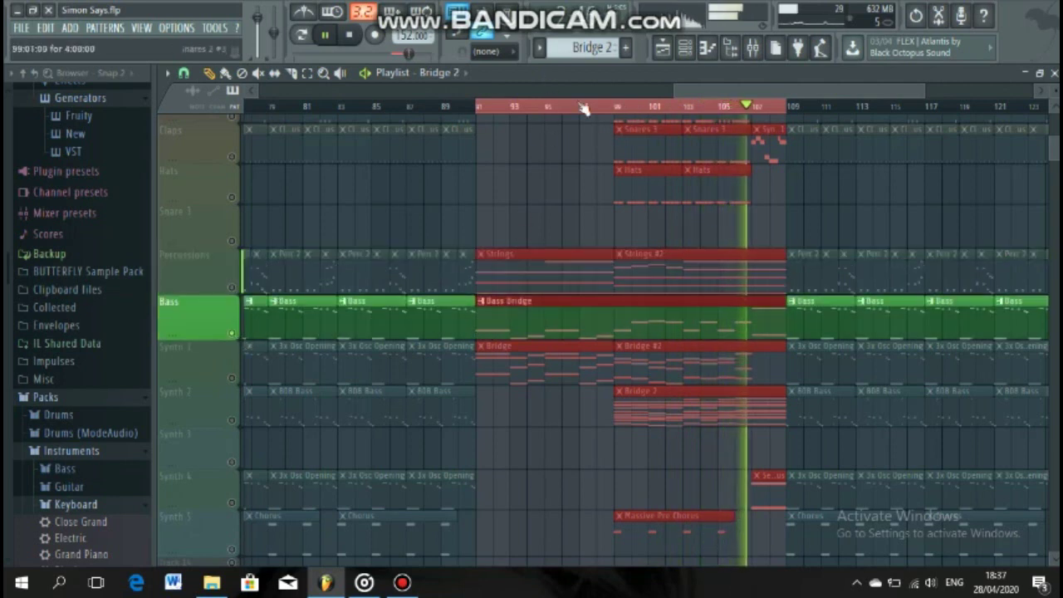
click(479, 109)
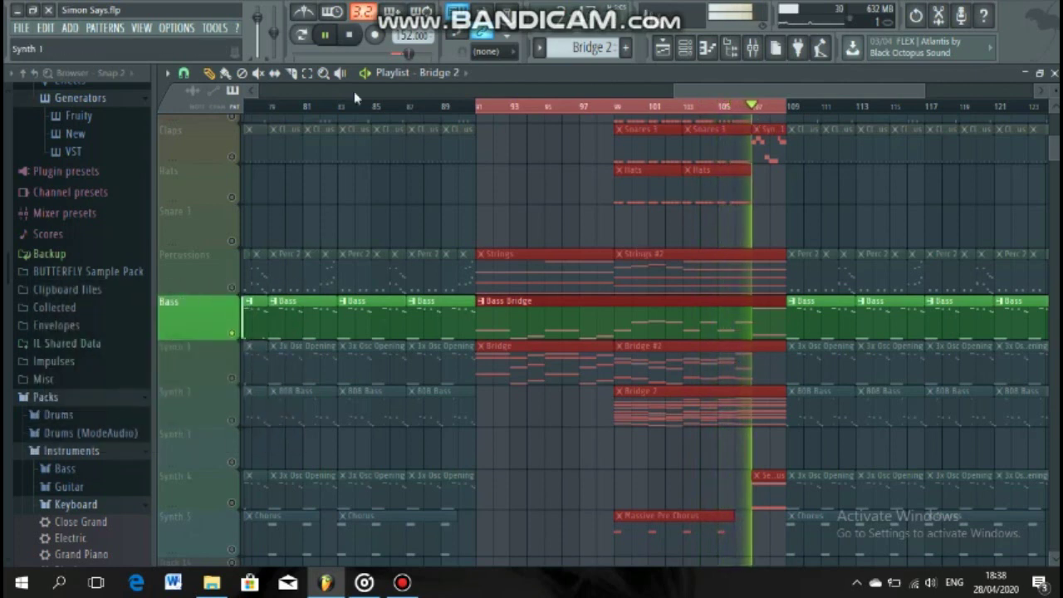
key(space)
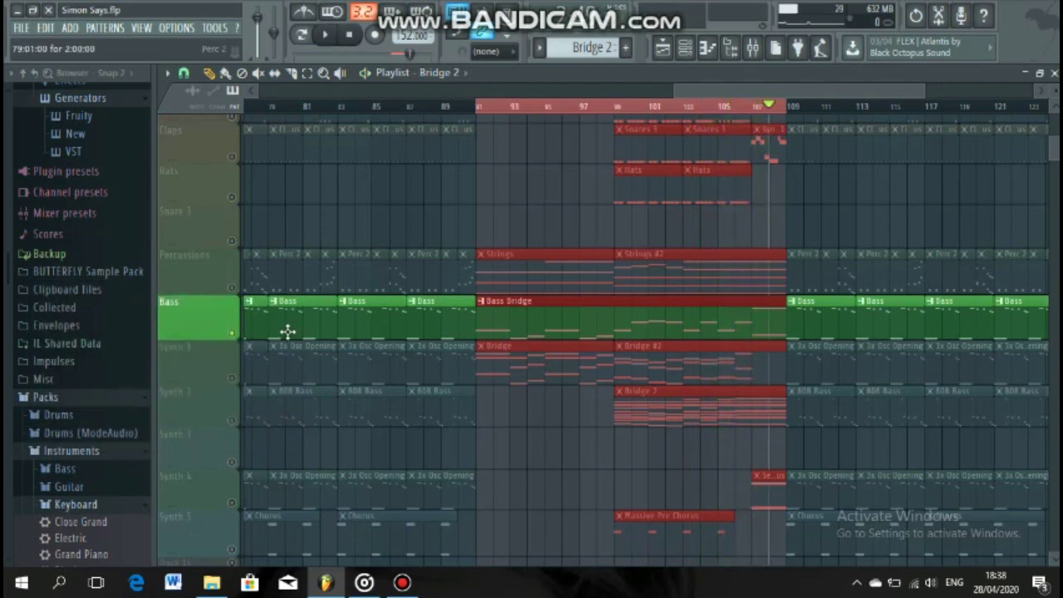
click(234, 381)
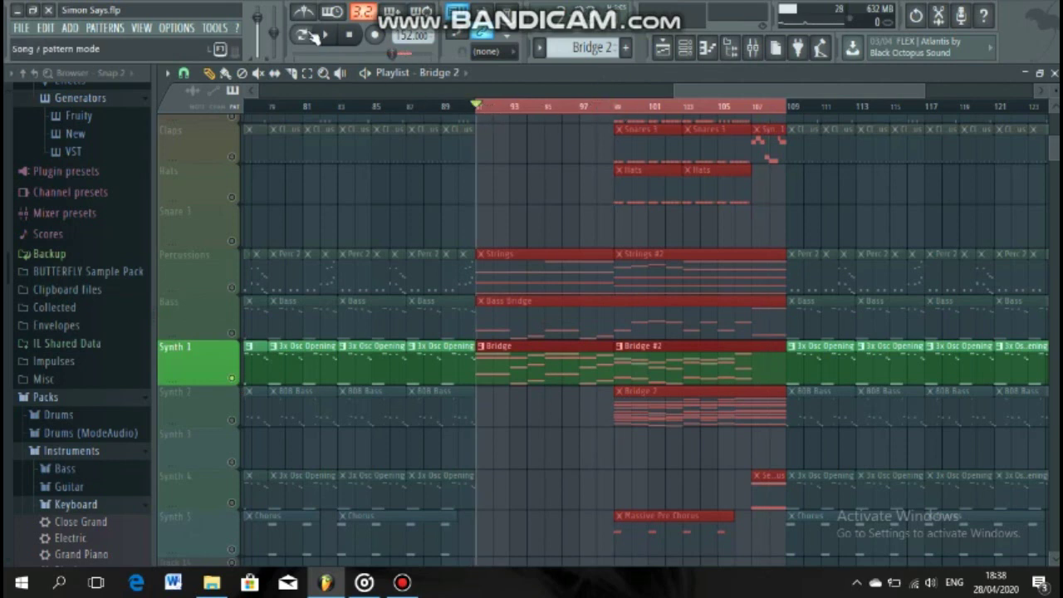
click(336, 48)
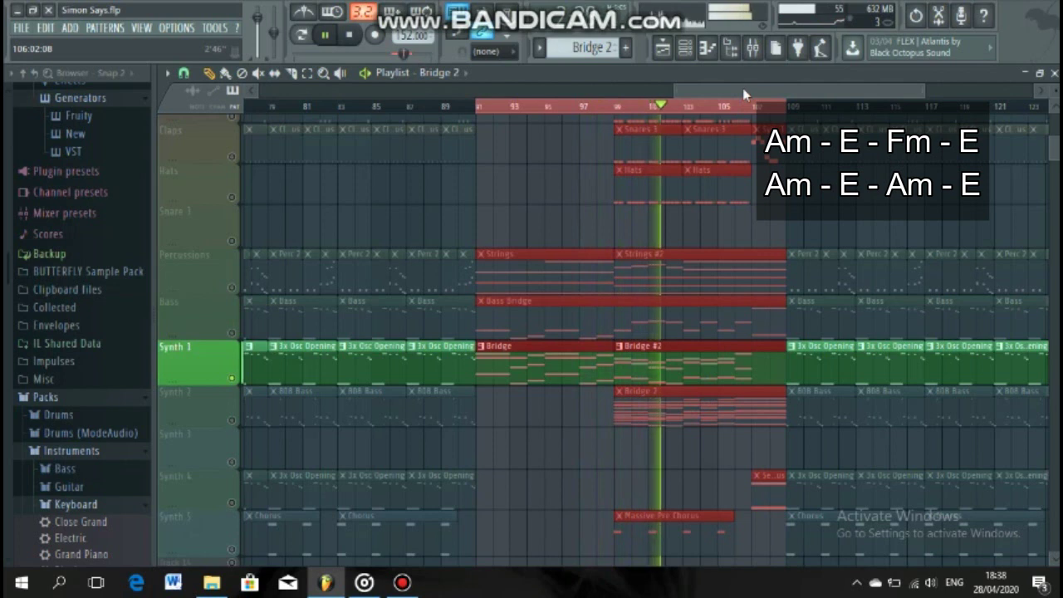
click(328, 35)
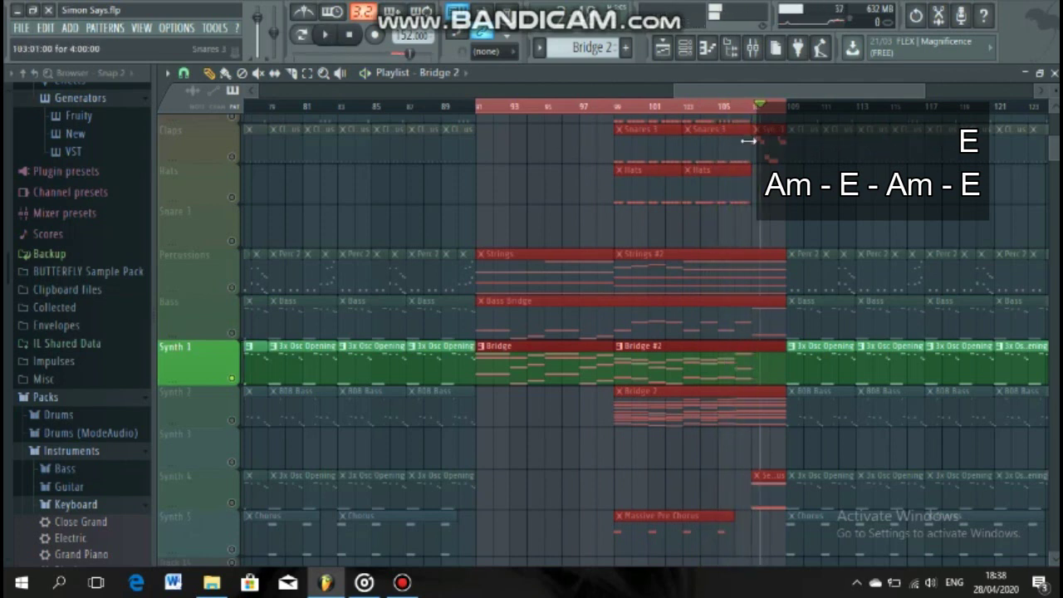
- Solo the Claps track and play the synth clip at bar 107 that closes the bridge
click(755, 106)
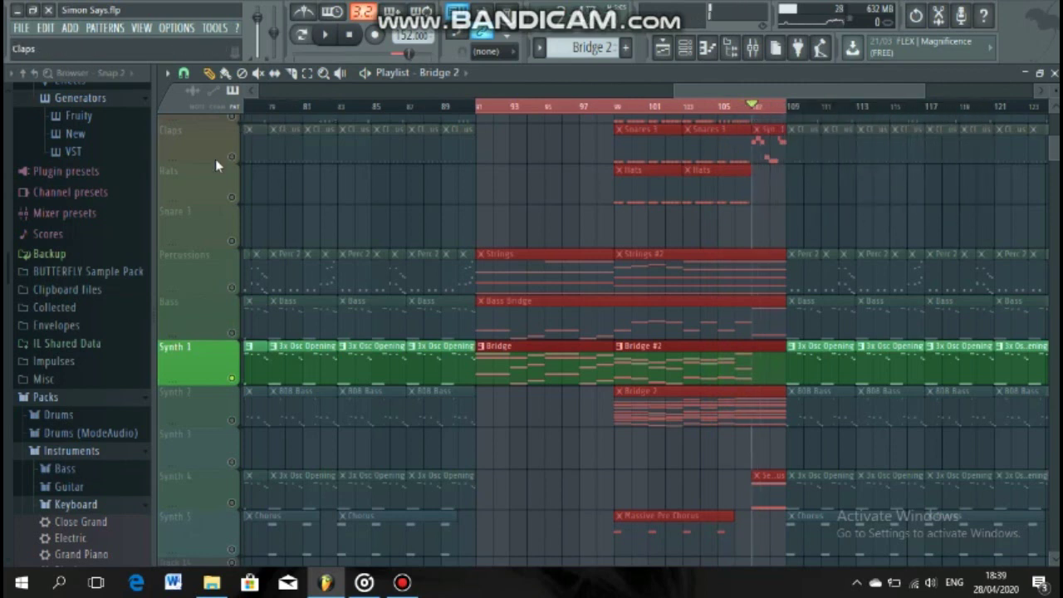
click(237, 158)
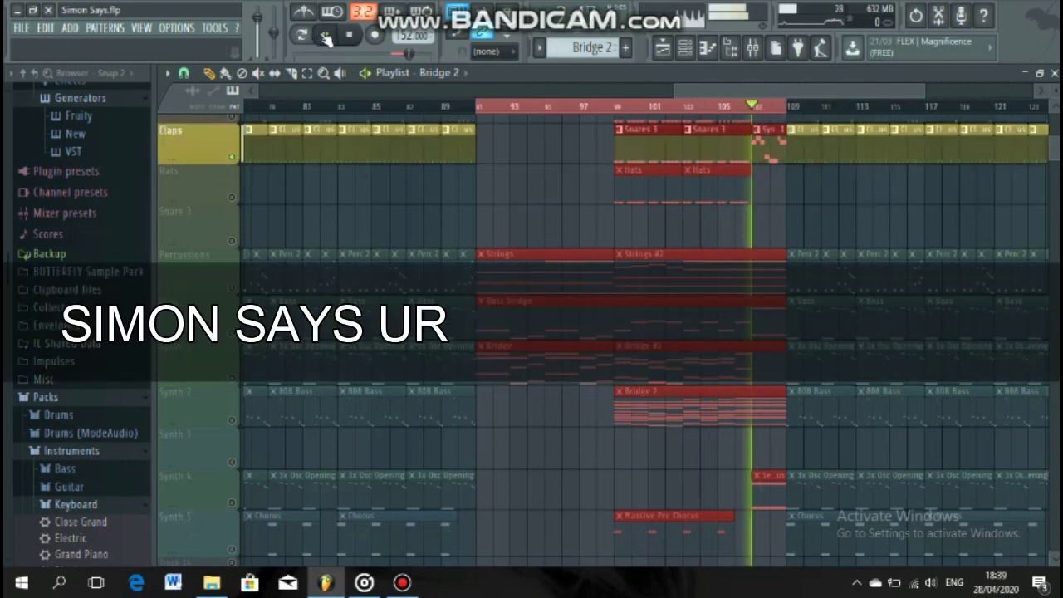
click(326, 37)
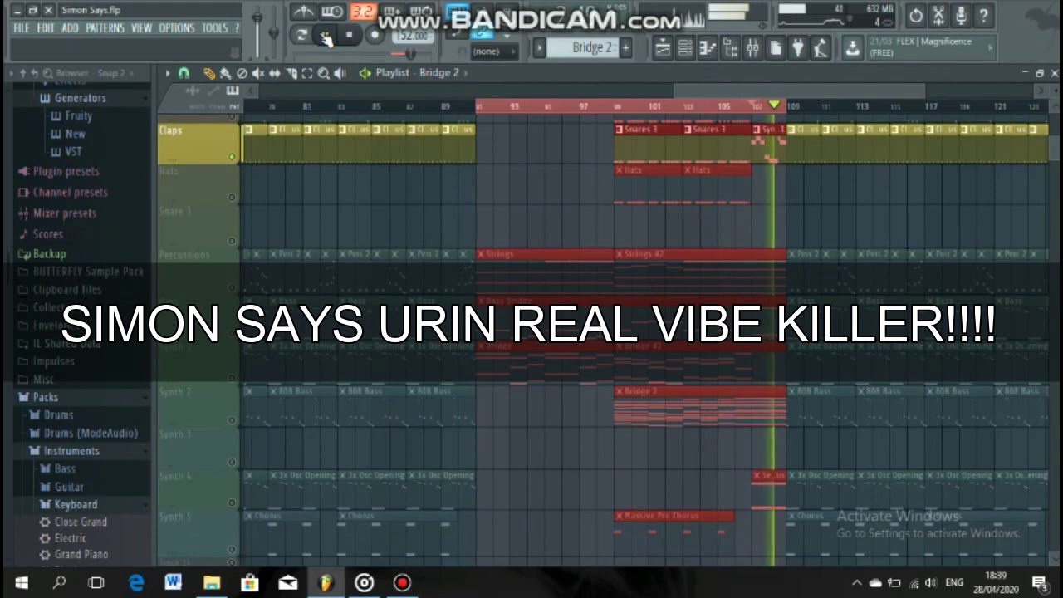
click(326, 37)
- Solo the Synth 2 and Synth 5 tracks one after another to hear their bridge parts from bar 99
scroll(519, 449, down, 3)
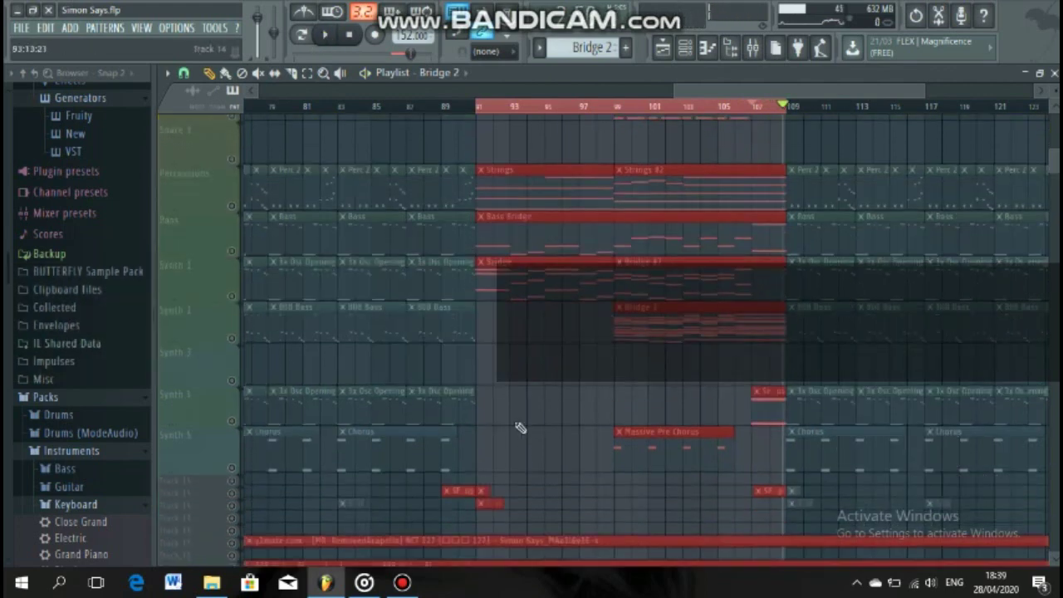
click(238, 336)
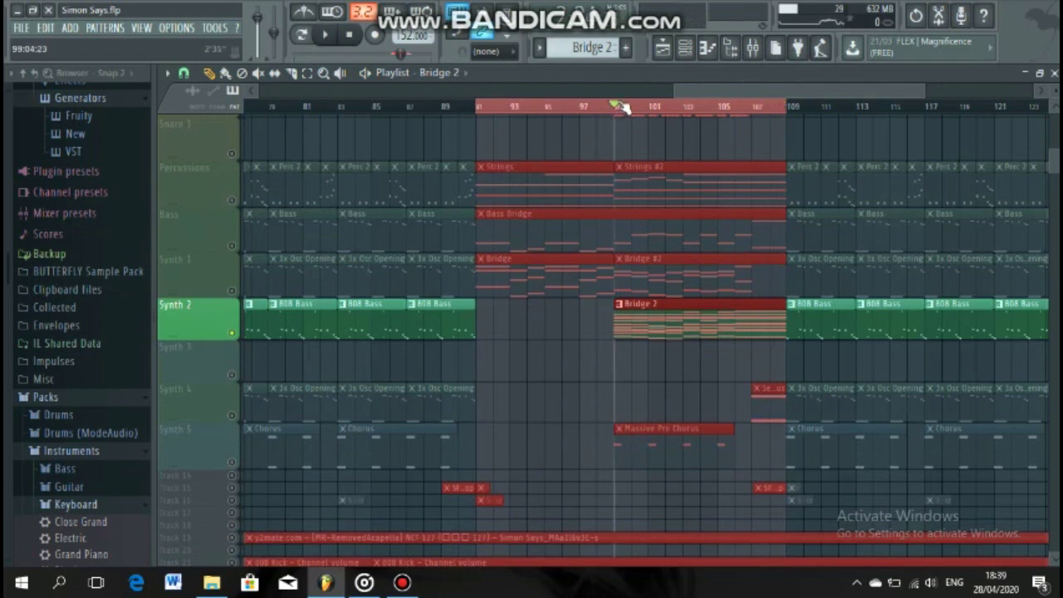
click(329, 35)
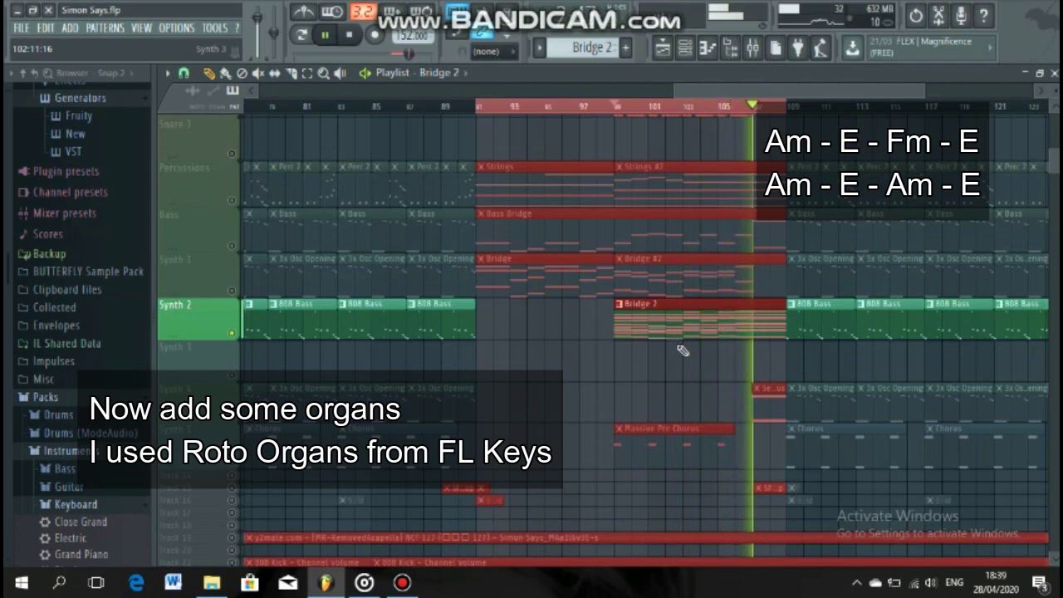
click(326, 37)
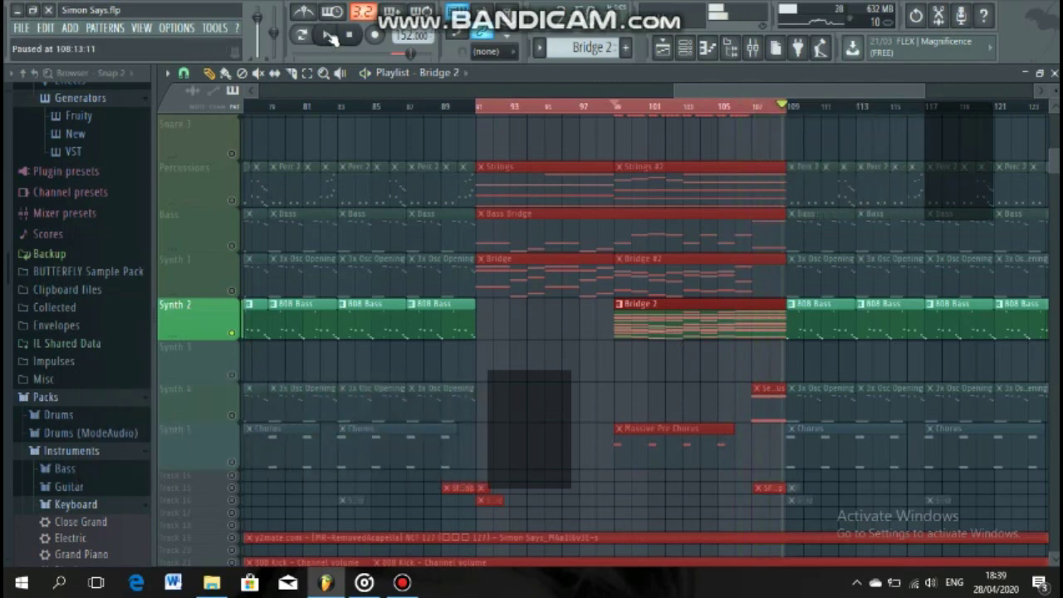
click(238, 467)
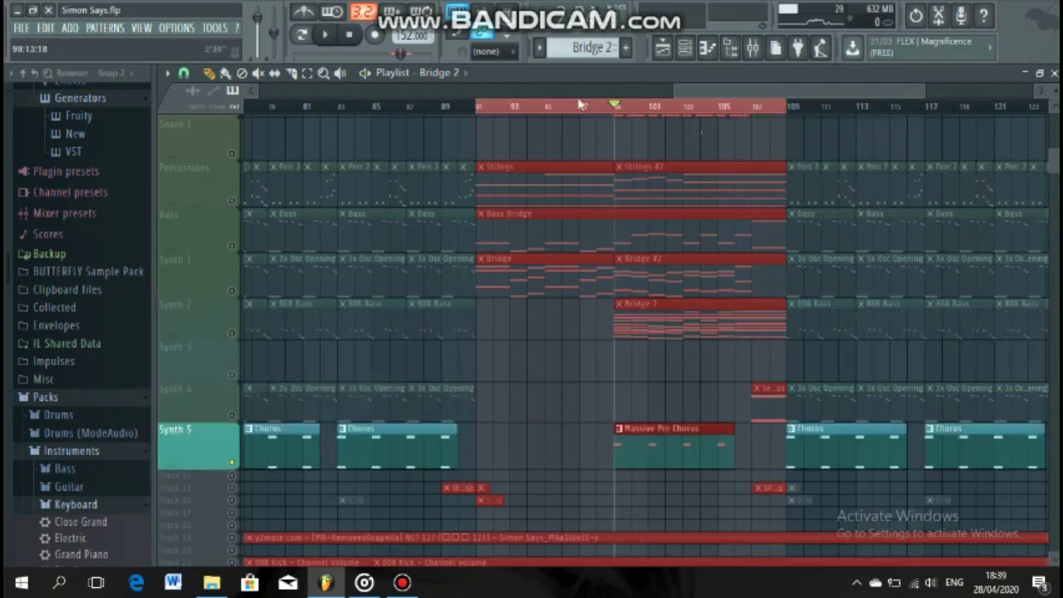
click(329, 36)
click(328, 36)
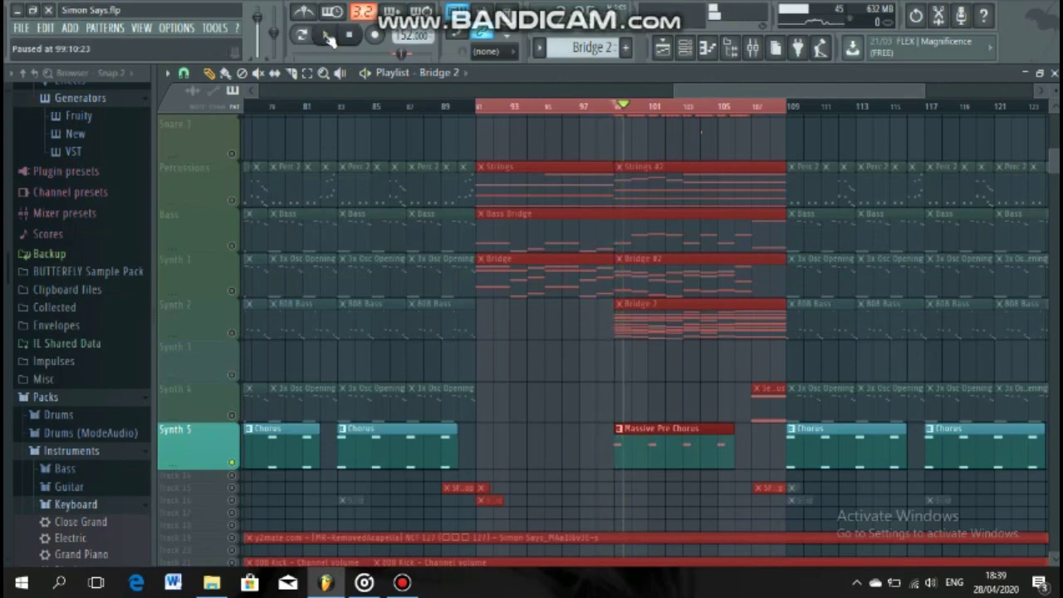
- Unmute every instrument track from Kick to Synth 5, along with the effect tracks below them
scroll(540, 415, up, 1)
scroll(540, 415, up, 4)
click(231, 154)
click(232, 204)
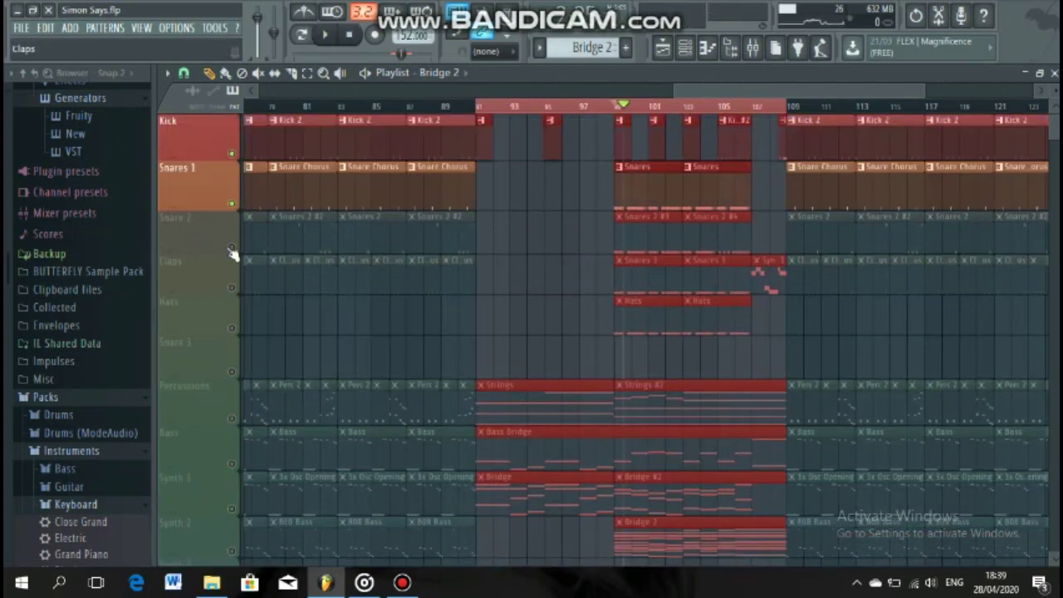
click(232, 247)
click(232, 288)
click(232, 329)
click(232, 372)
click(232, 419)
click(232, 464)
click(232, 463)
scroll(233, 463, down, 4)
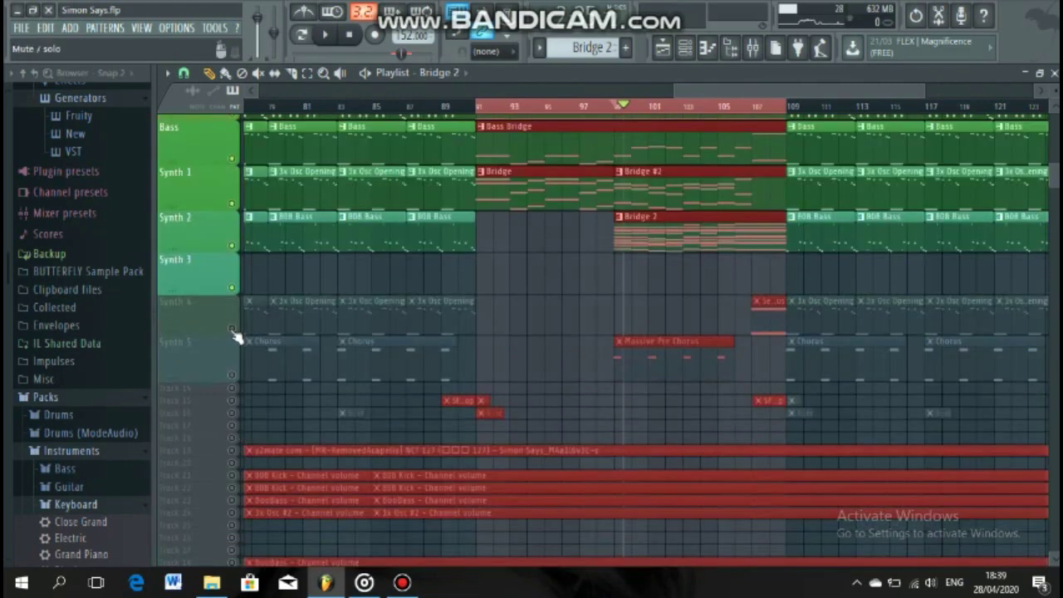
click(232, 329)
click(232, 374)
click(232, 388)
- Play the whole bridge from bar 91 with all tracks together, pausing at bar 109 to review the arrangement
key(space)
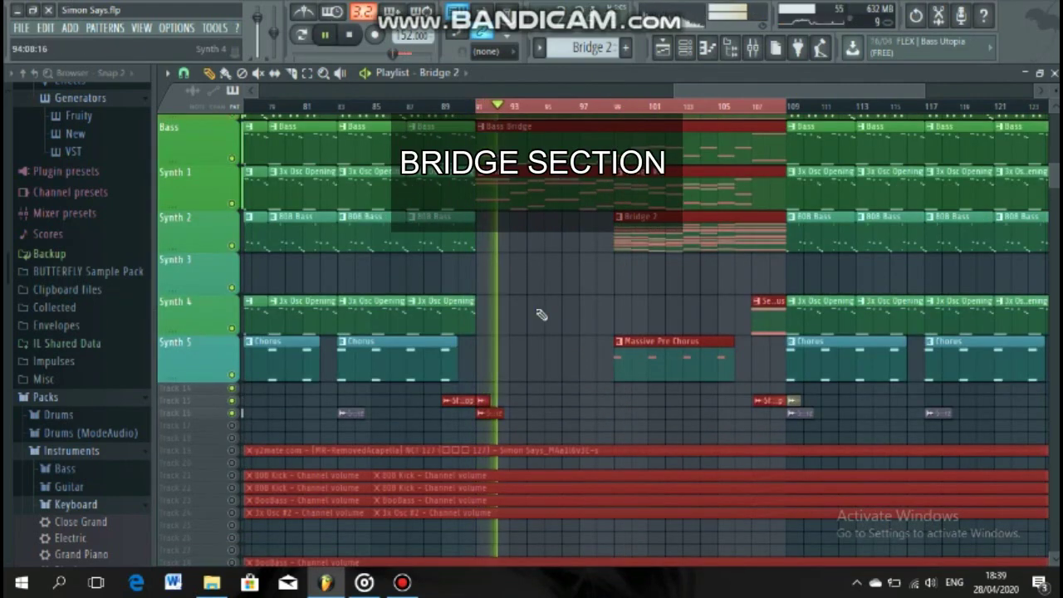
scroll(541, 315, up, 4)
scroll(537, 308, up, 3)
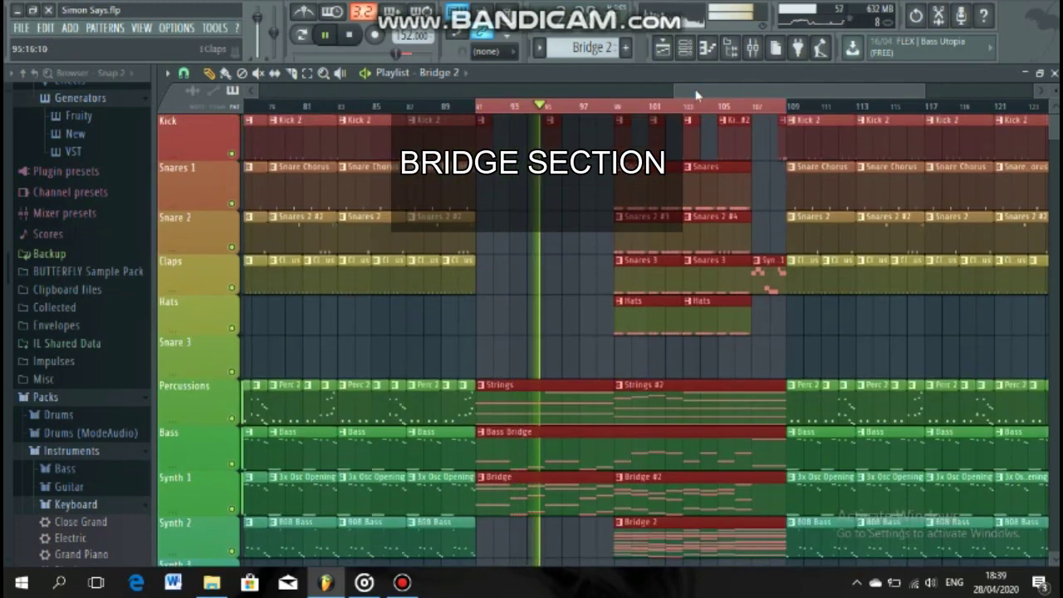
drag(703, 88, 708, 94)
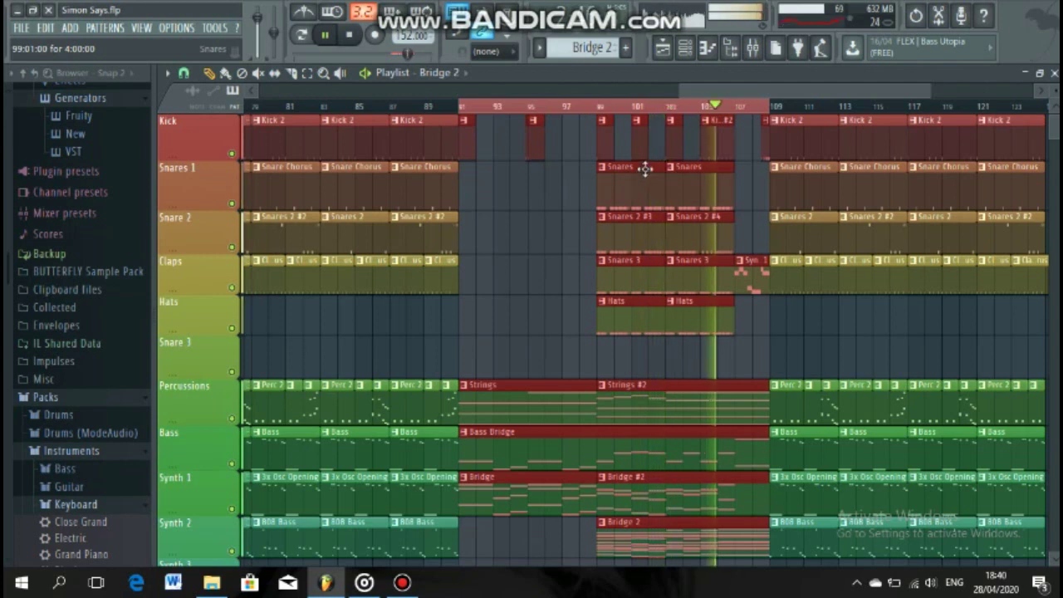
click(328, 35)
scroll(674, 490, down, 6)
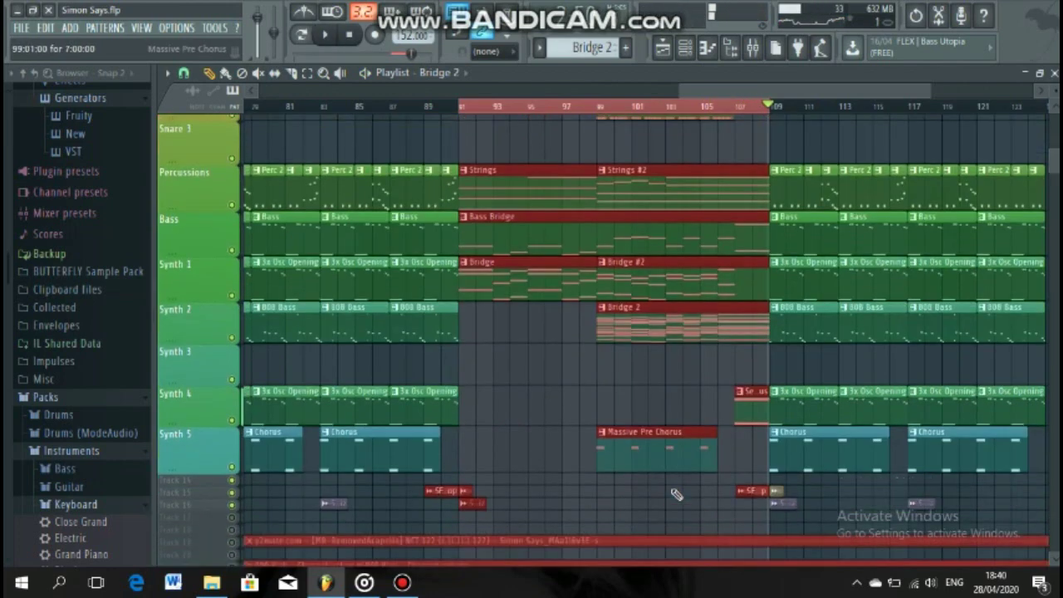
scroll(626, 327, up, 2)
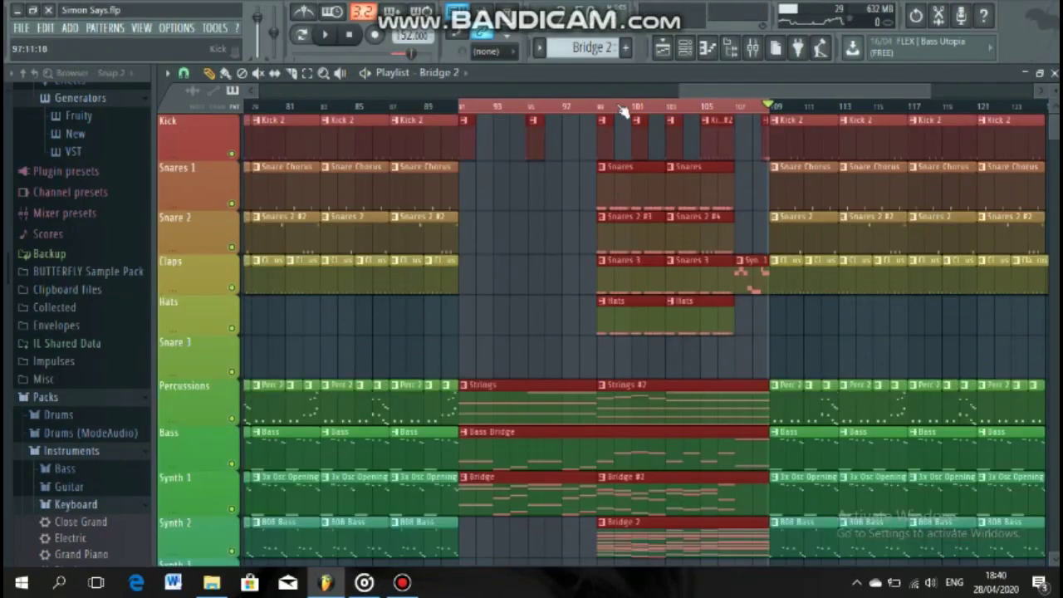
- Clear the bridge time selection, solo Track 18 to hear its audio clip from bar 1, and enlarge that track
ctrl+click(623, 110)
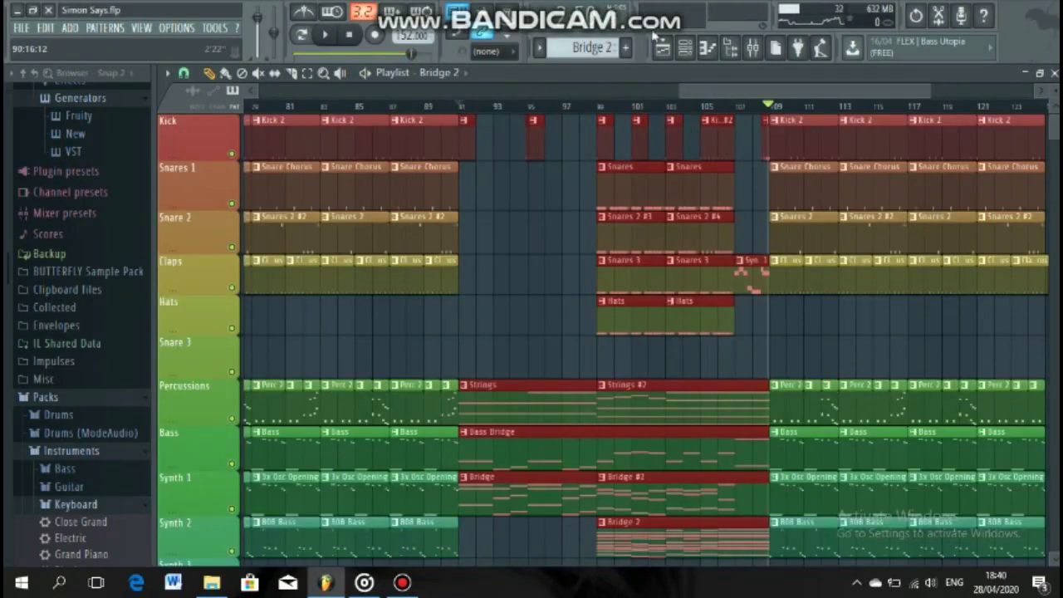
drag(721, 90, 301, 90)
scroll(304, 237, down, 10)
right_click(232, 263)
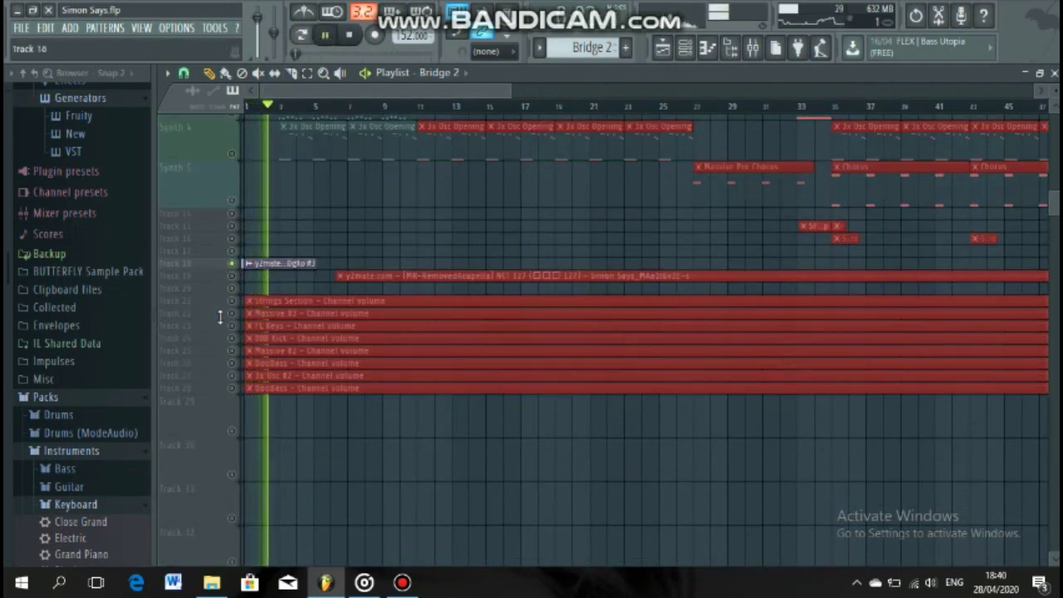
mouse_move(220, 318)
mouse_down()
mouse_move(227, 336)
mouse_move(221, 304)
mouse_up()
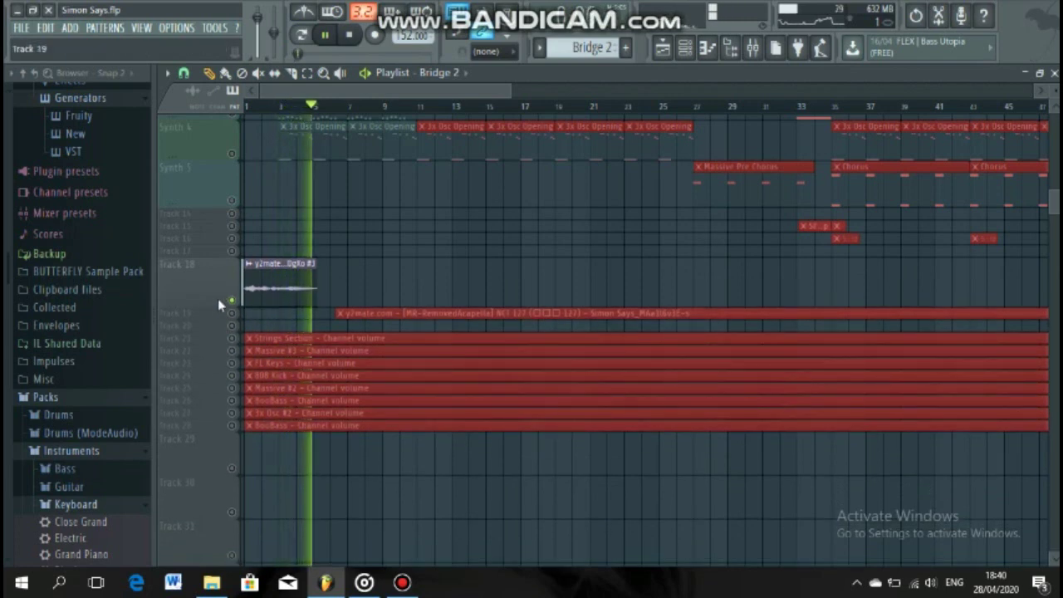
- Mute Track 18, enlarge Track 19, and play its acapella clip alone from bar 11
click(231, 301)
drag(213, 318, 218, 369)
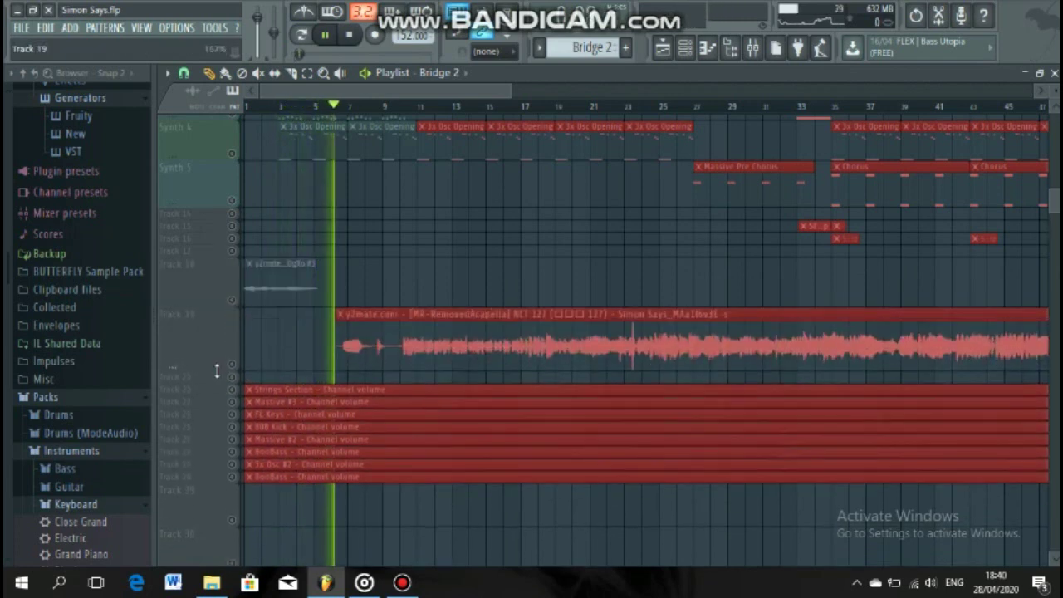
click(232, 355)
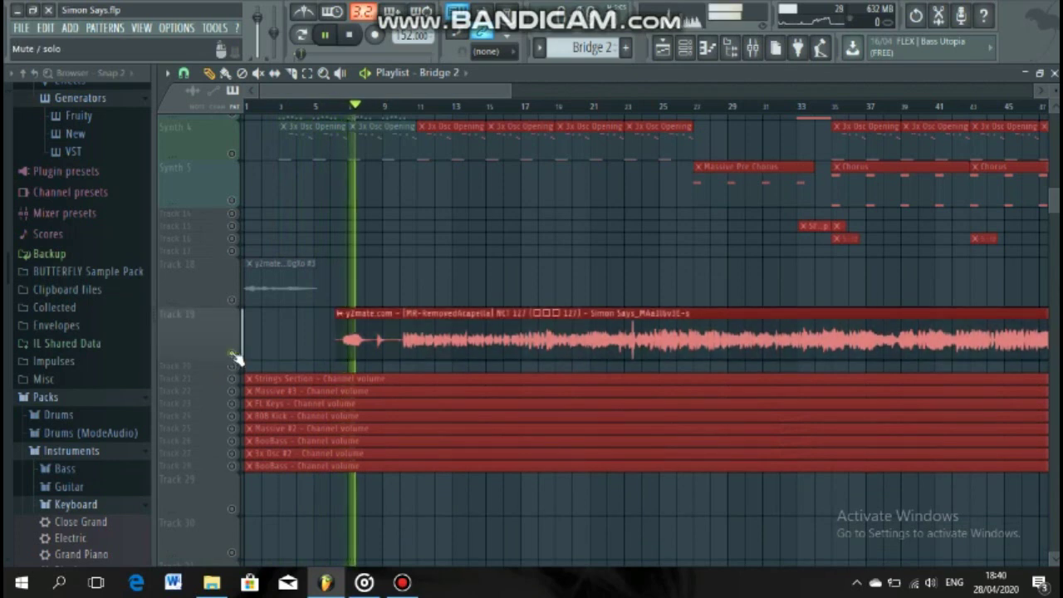
click(421, 109)
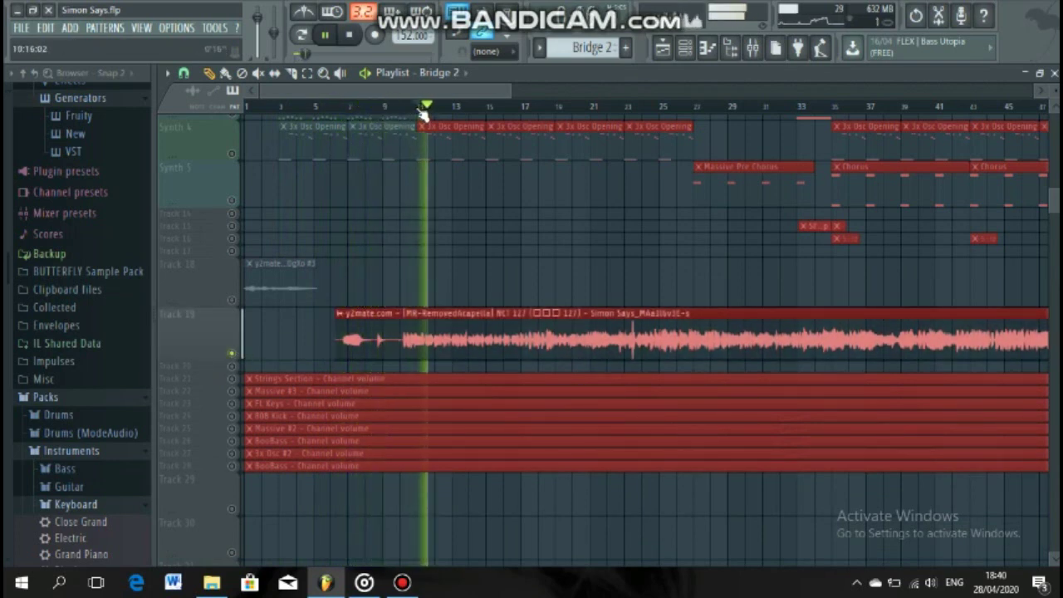
click(325, 38)
- Take the playlist out of solo so the instrument tracks sound together, and return to the playlist from the recorder window
scroll(205, 207, up, 6)
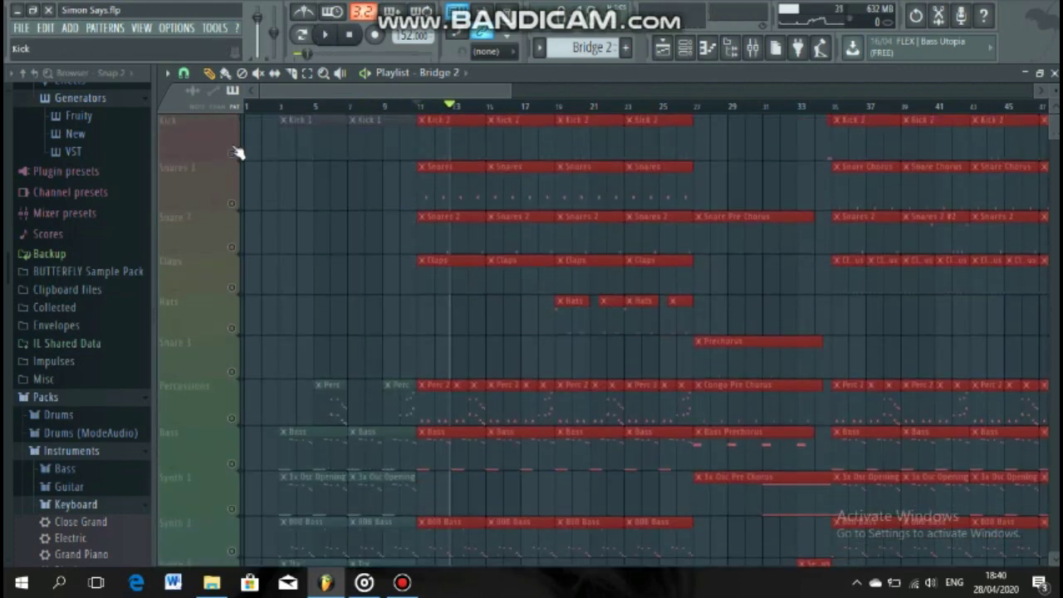
click(232, 154)
right_click(233, 155)
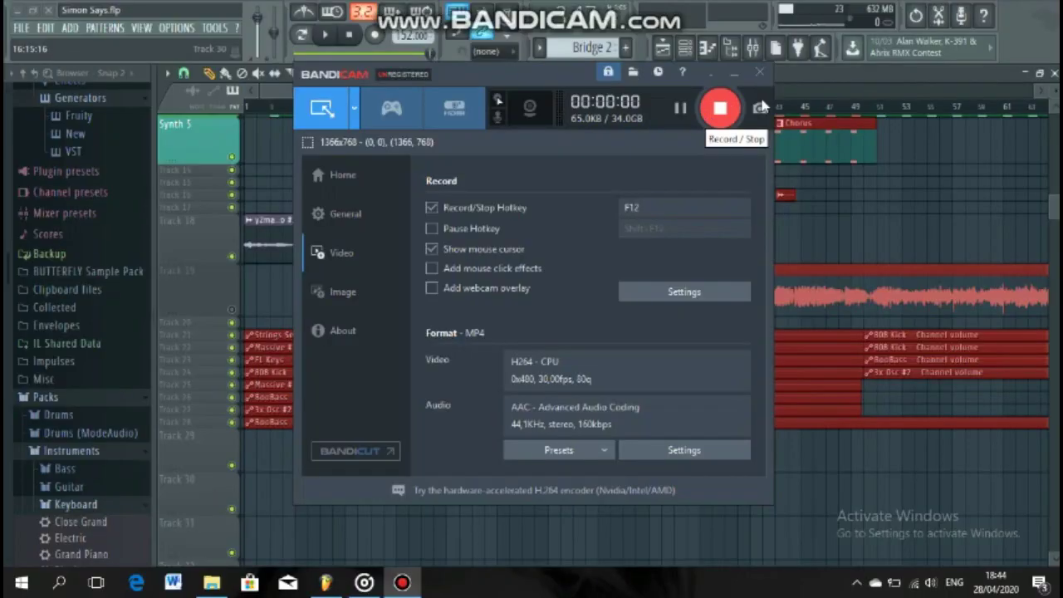
click(838, 65)
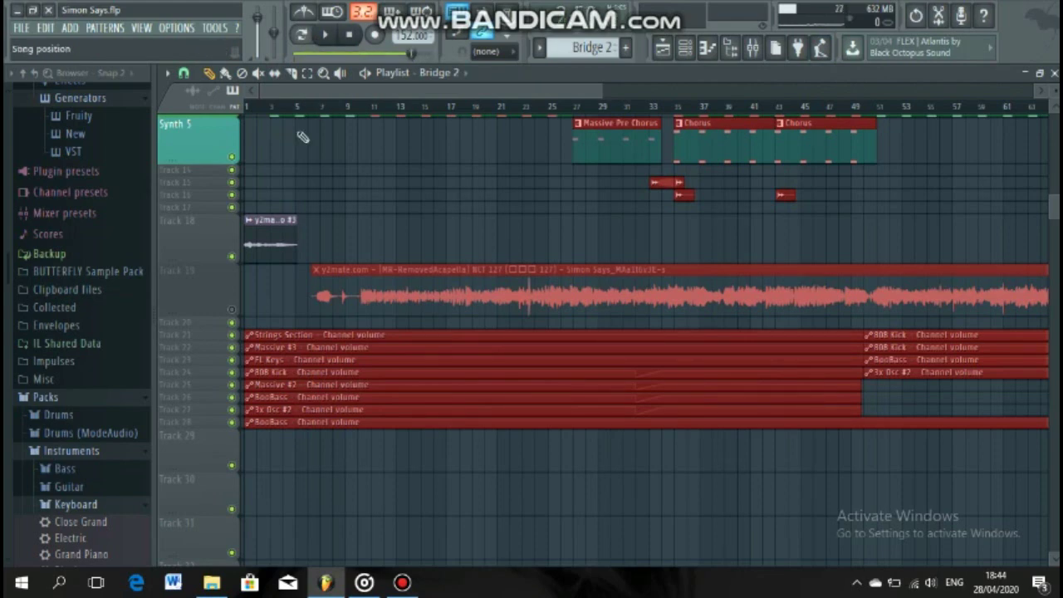
- Play the full song from bar 1 and review the tracks through the intro and first verse
scroll(303, 137, up, 5)
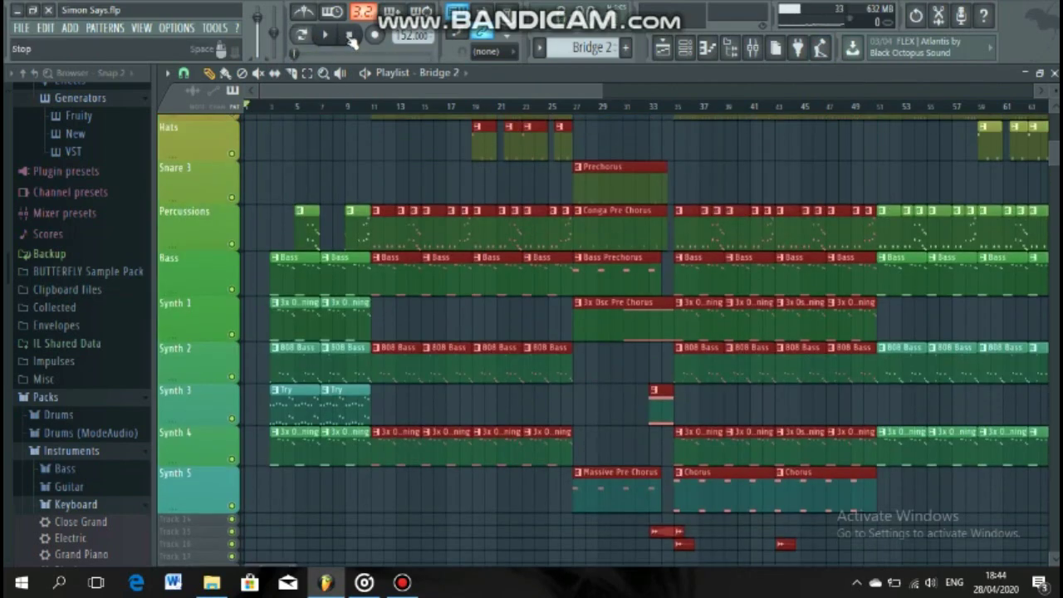
scroll(252, 383, down, 5)
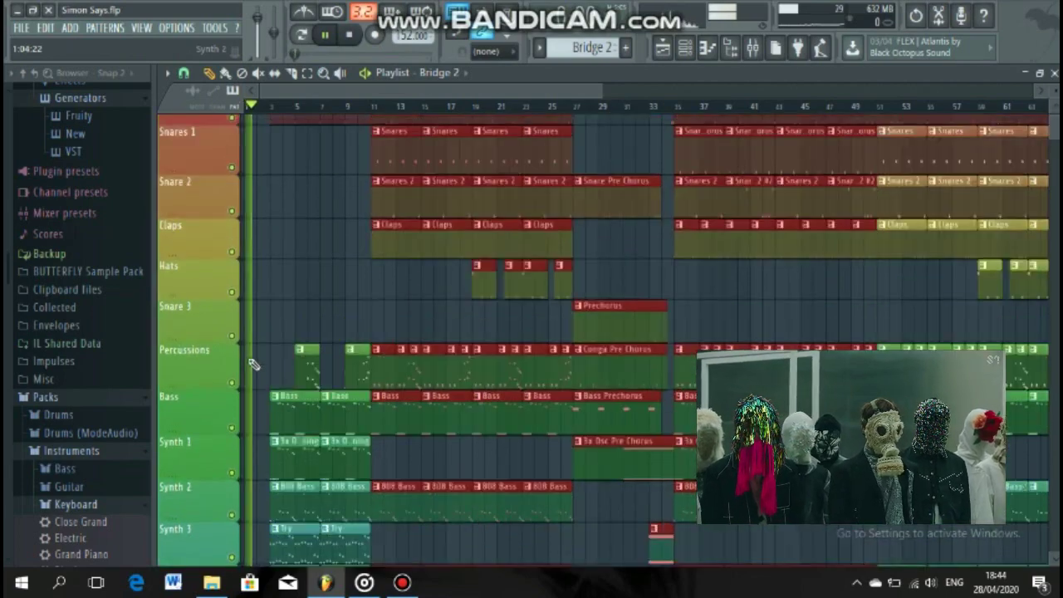
scroll(332, 390, up, 6)
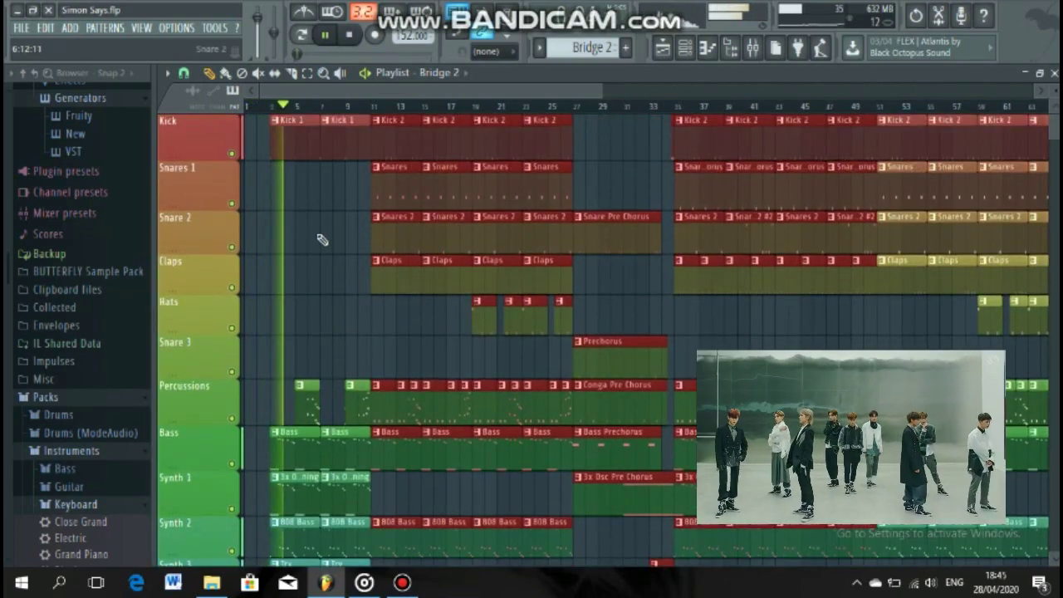
scroll(321, 238, down, 2)
scroll(322, 238, up, 2)
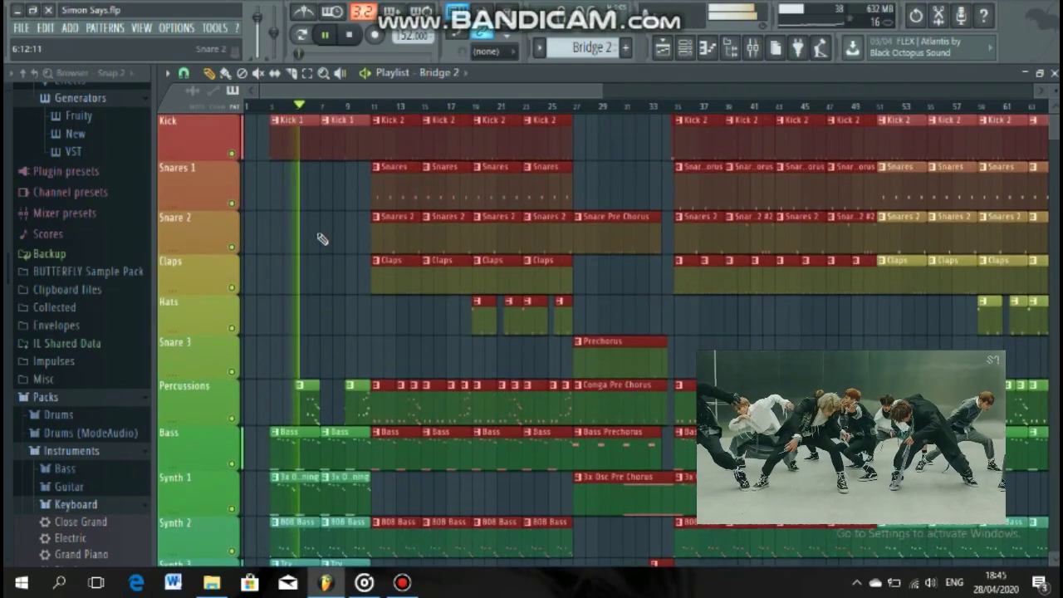
scroll(321, 238, down, 1)
scroll(321, 238, up, 1)
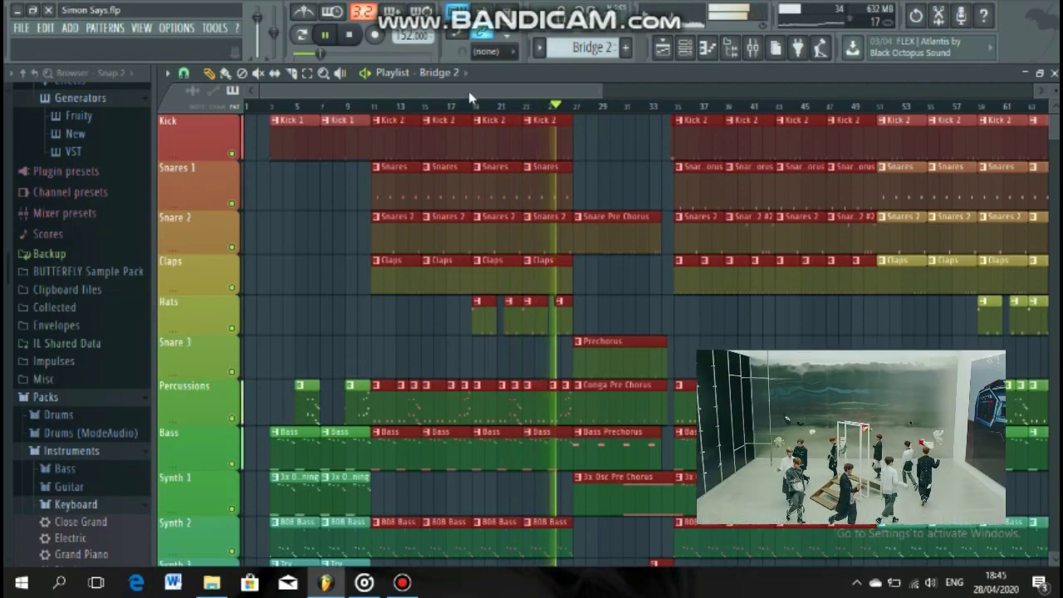
- Follow the playback through the first pre-chorus from bar 27 and the chorus from bar 35
drag(469, 94, 527, 120)
scroll(503, 158, down, 2)
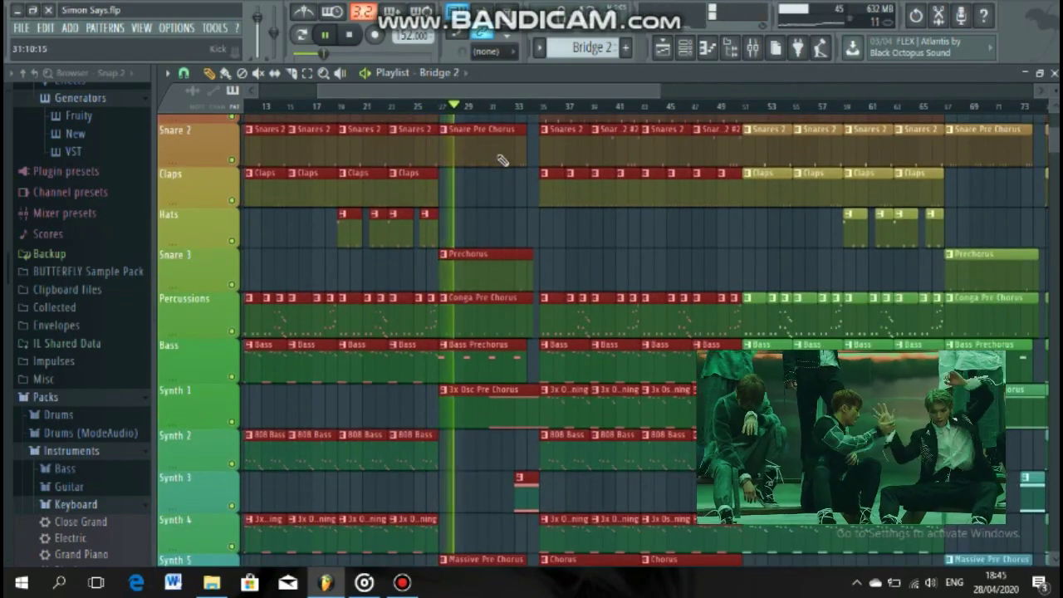
scroll(503, 158, up, 2)
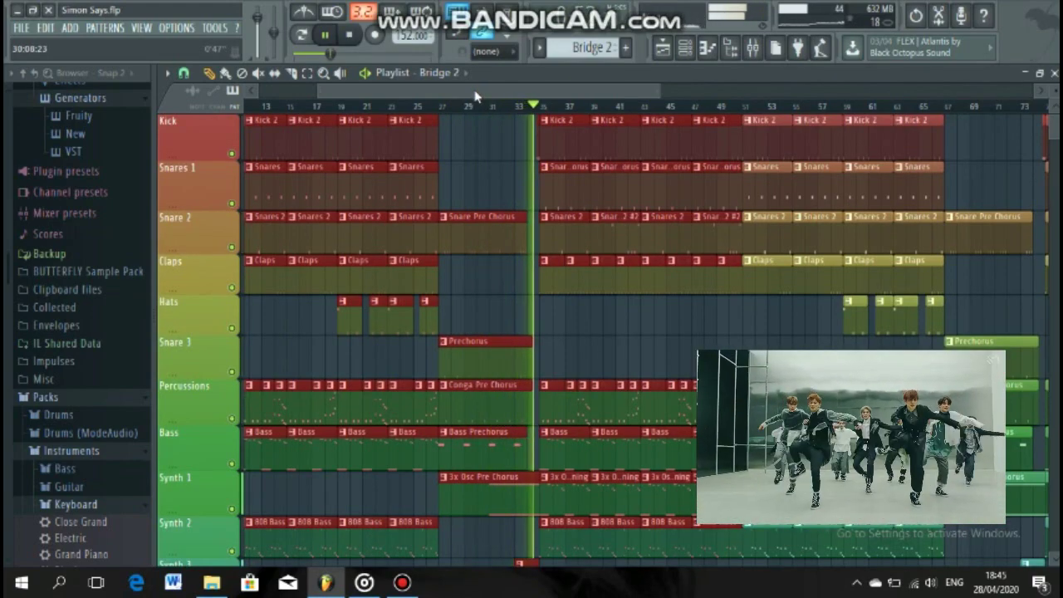
drag(504, 99, 556, 114)
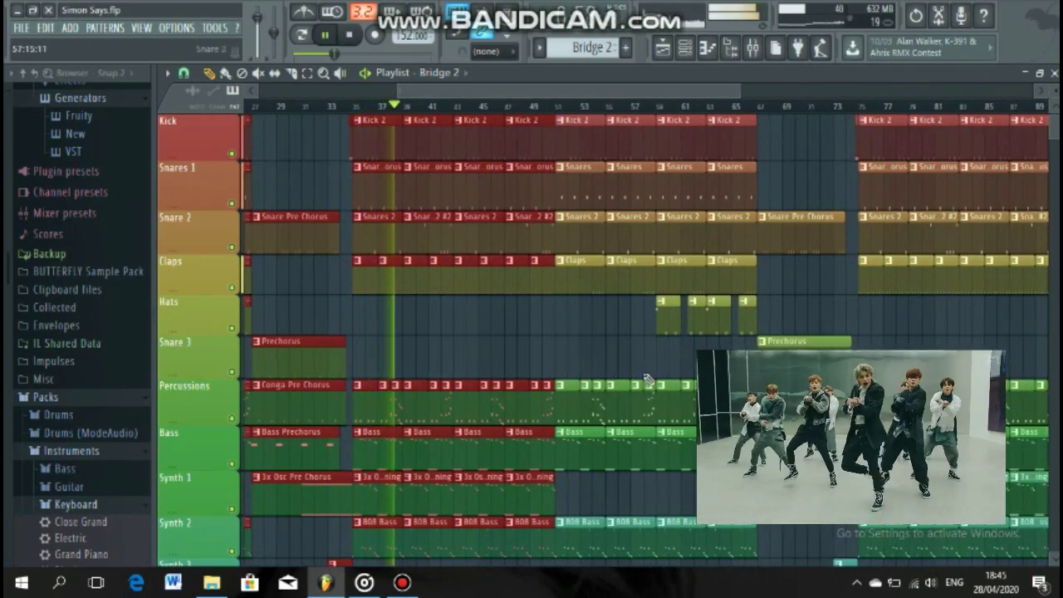
click(667, 356)
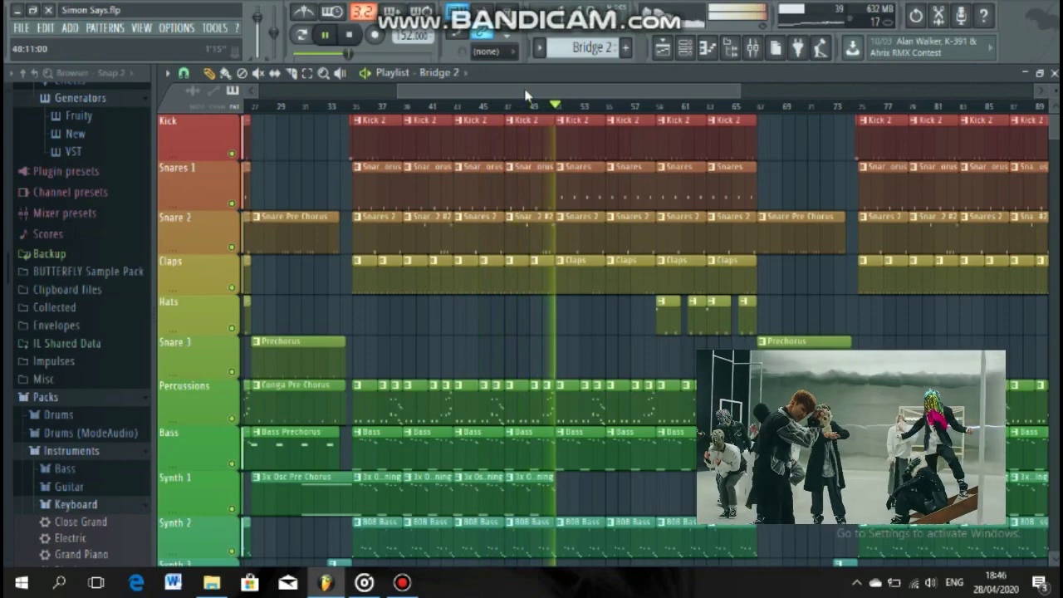
- Follow the playback from the second verse through the bridge and final chorus, pausing at the end of the arrangement
drag(525, 92, 577, 112)
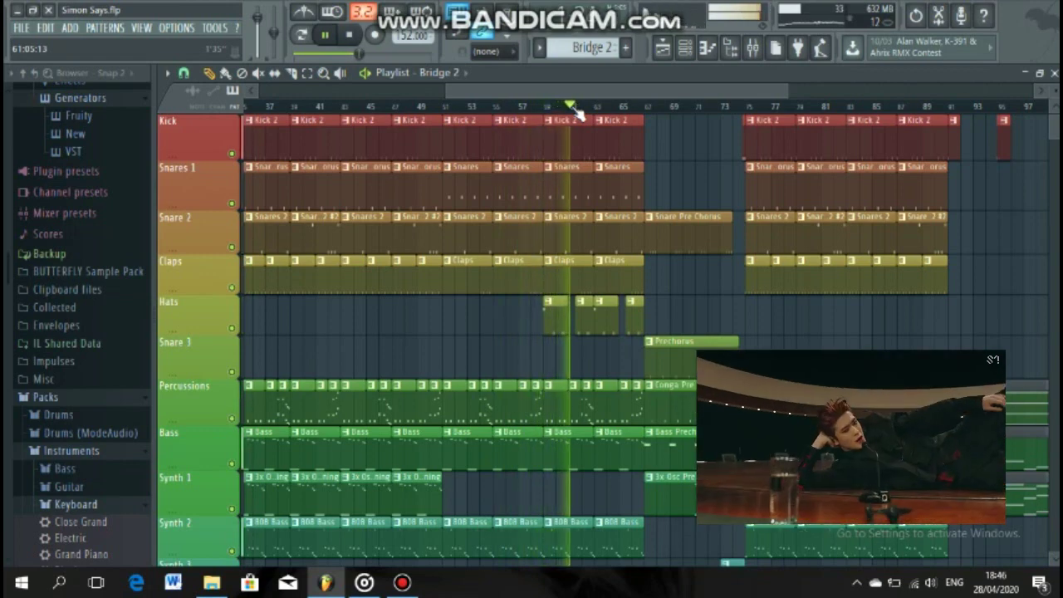
drag(568, 84, 610, 98)
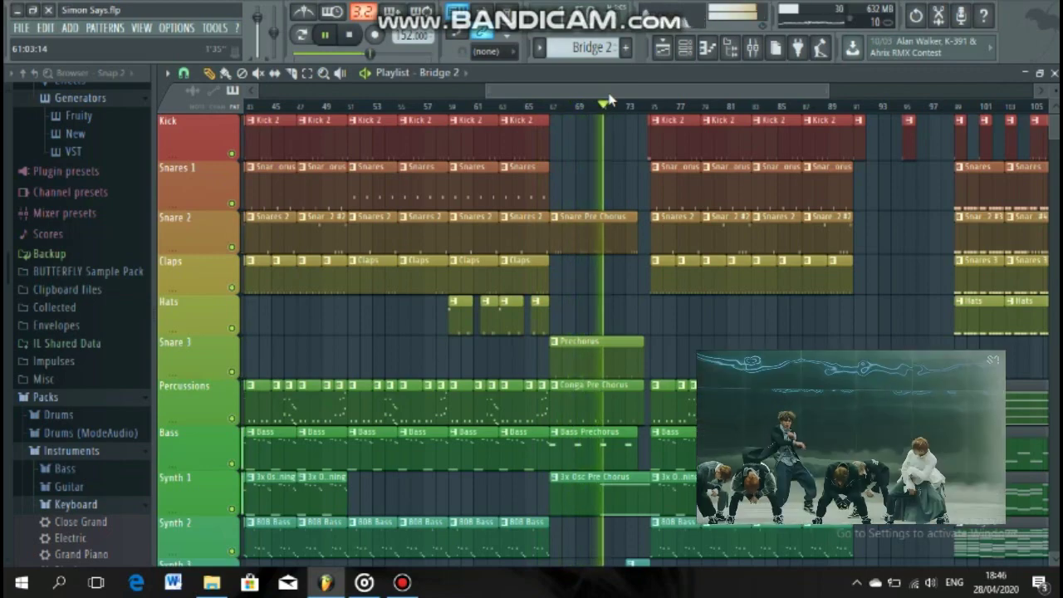
drag(609, 93, 668, 108)
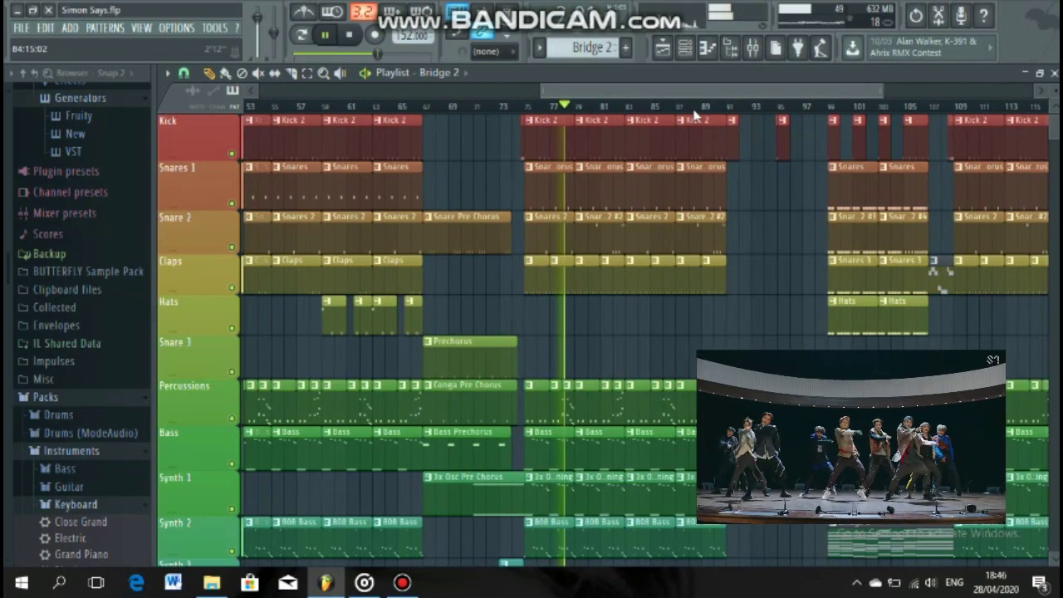
drag(694, 111, 727, 111)
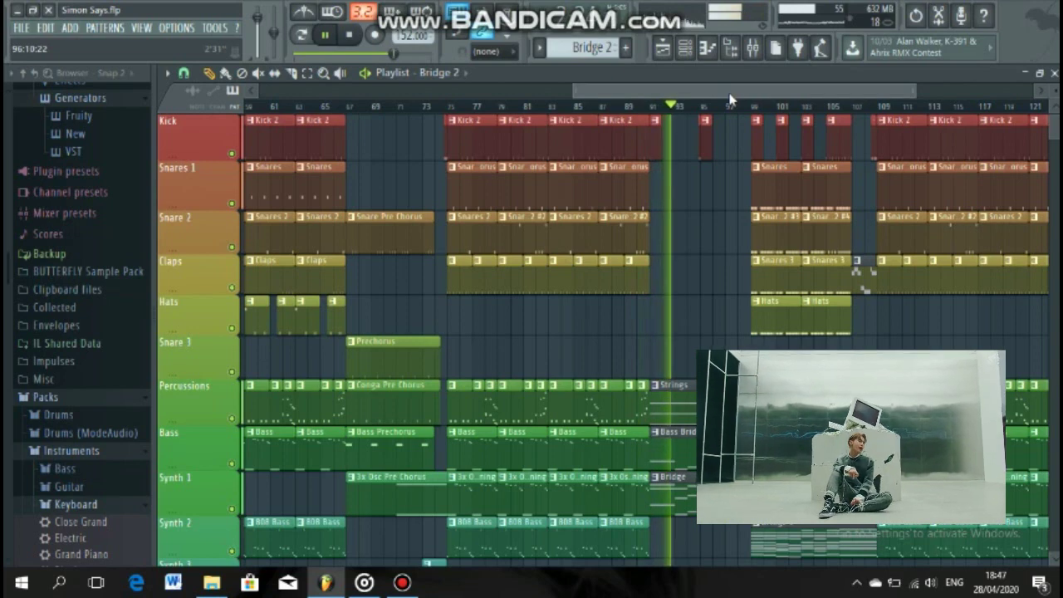
scroll(780, 116, right, 4)
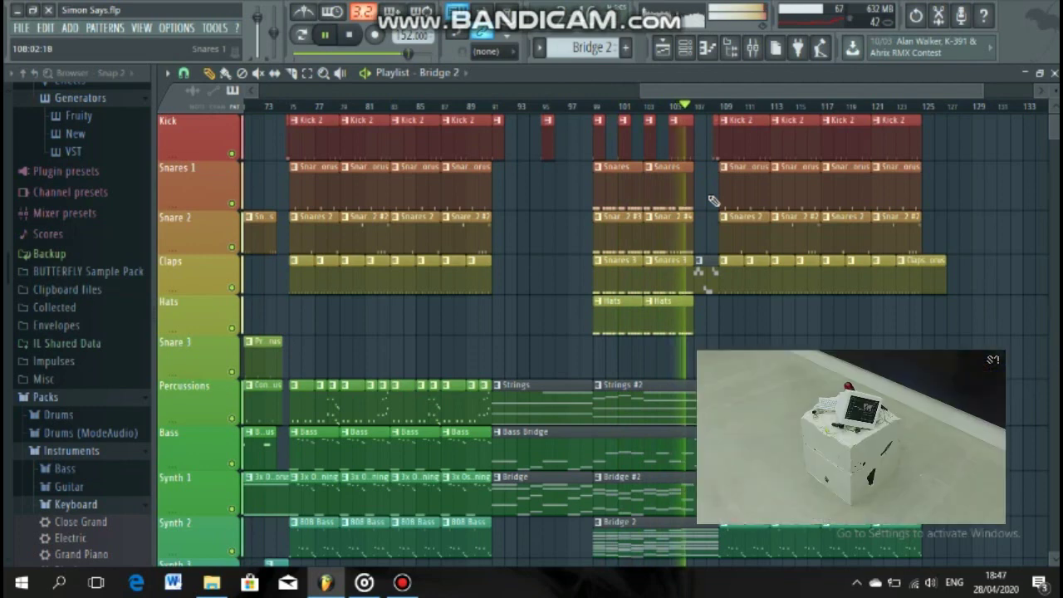
drag(742, 95, 785, 117)
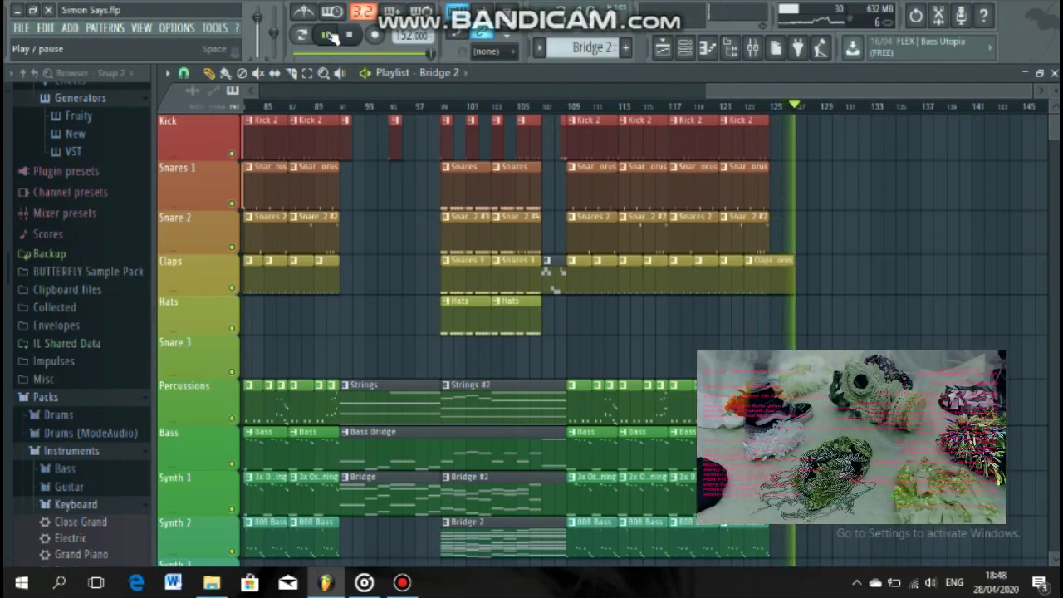
click(328, 36)
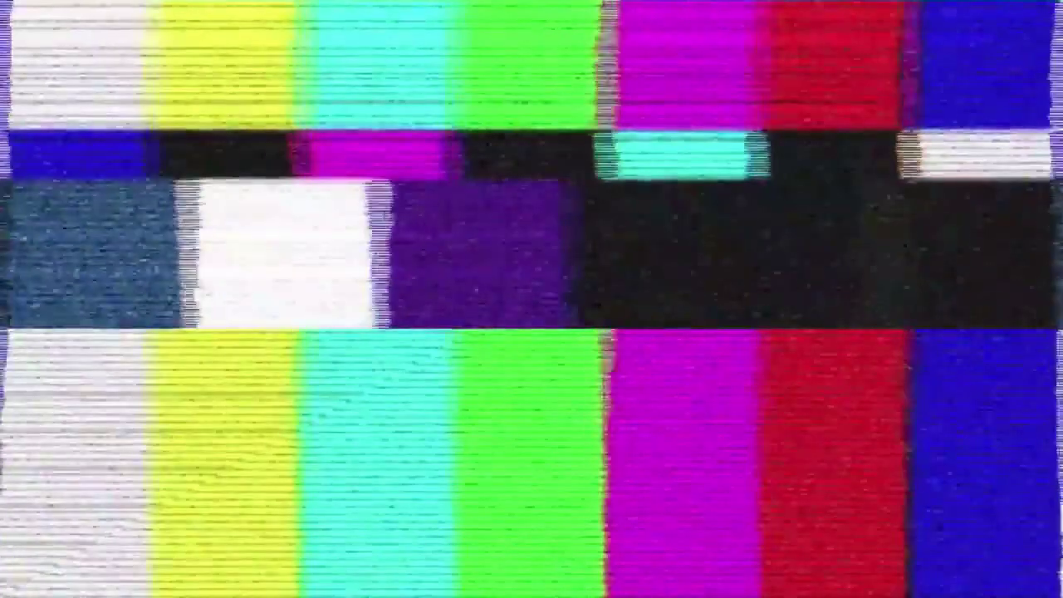